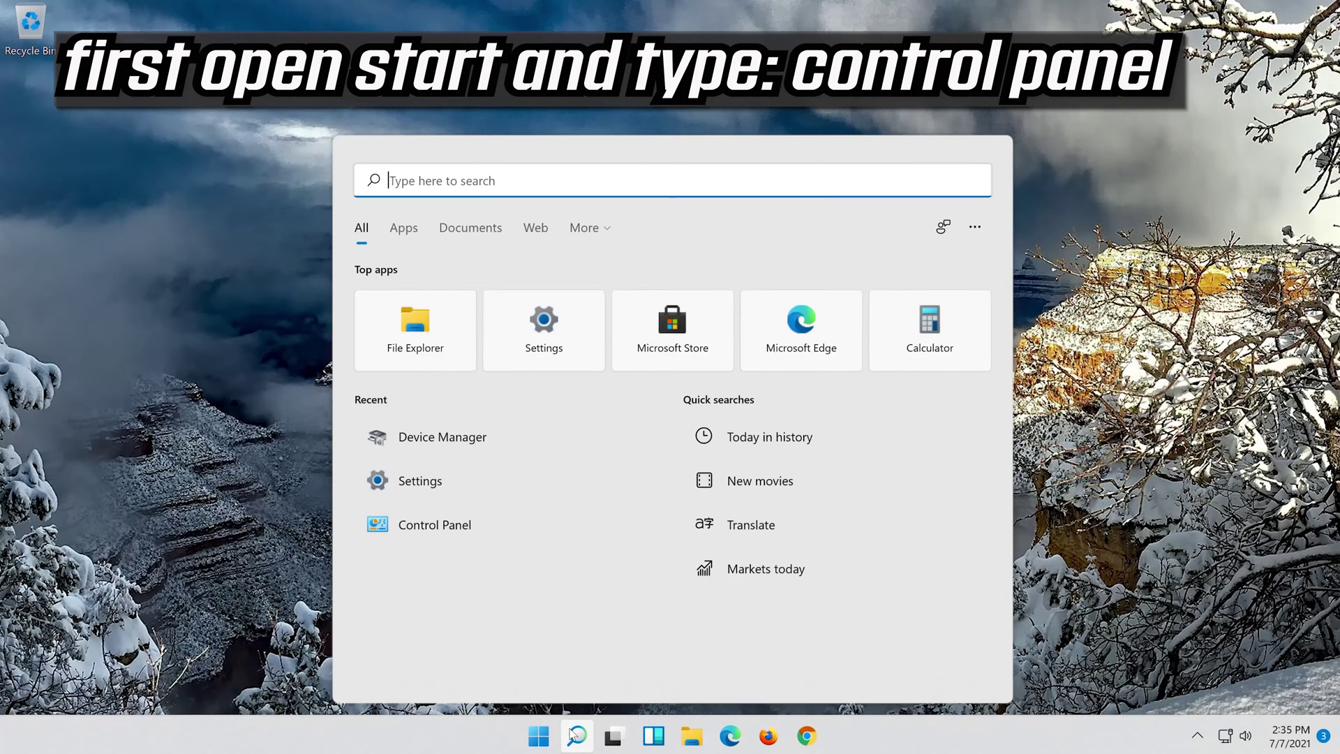
Search for 'control panel' and launch Control Panel from the results.
{"action": "type", "text": "cont"}
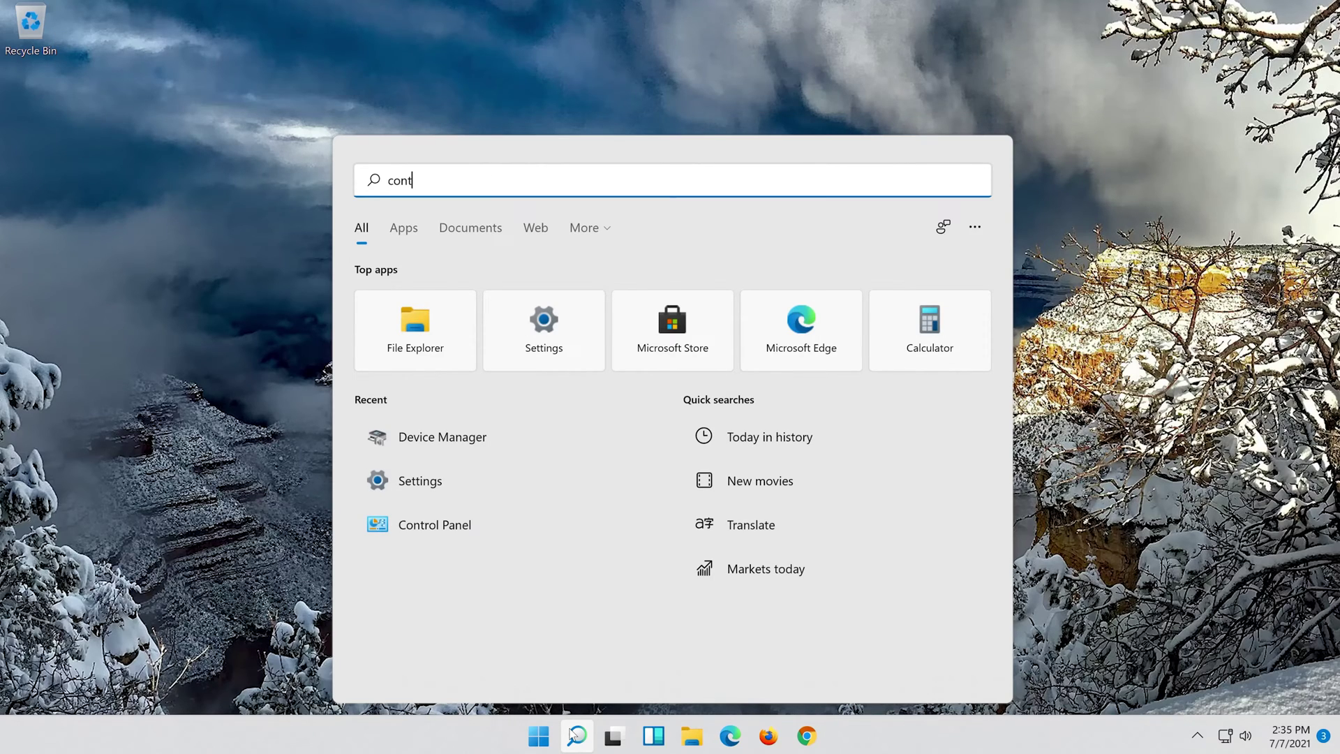
{"action": "type", "text": "rol panel"}
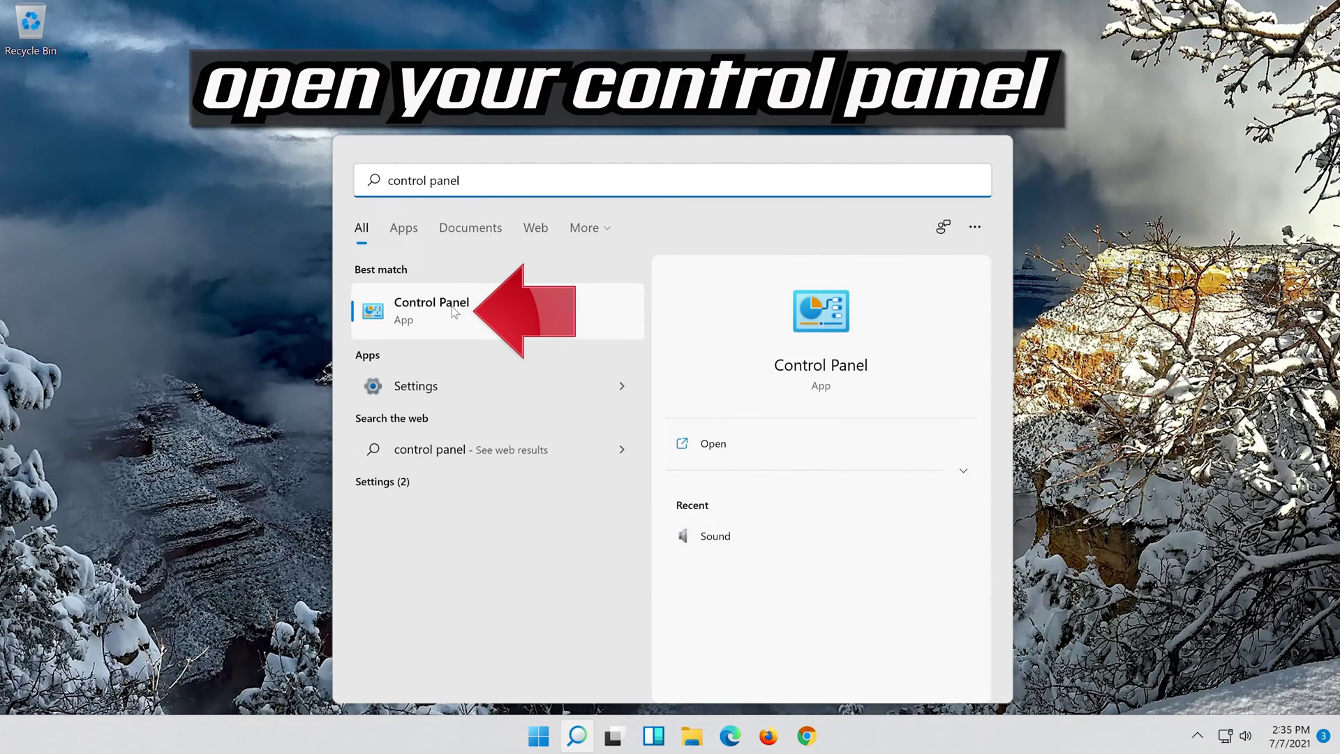
{"action": "left_click", "coordinate": [490, 333]}
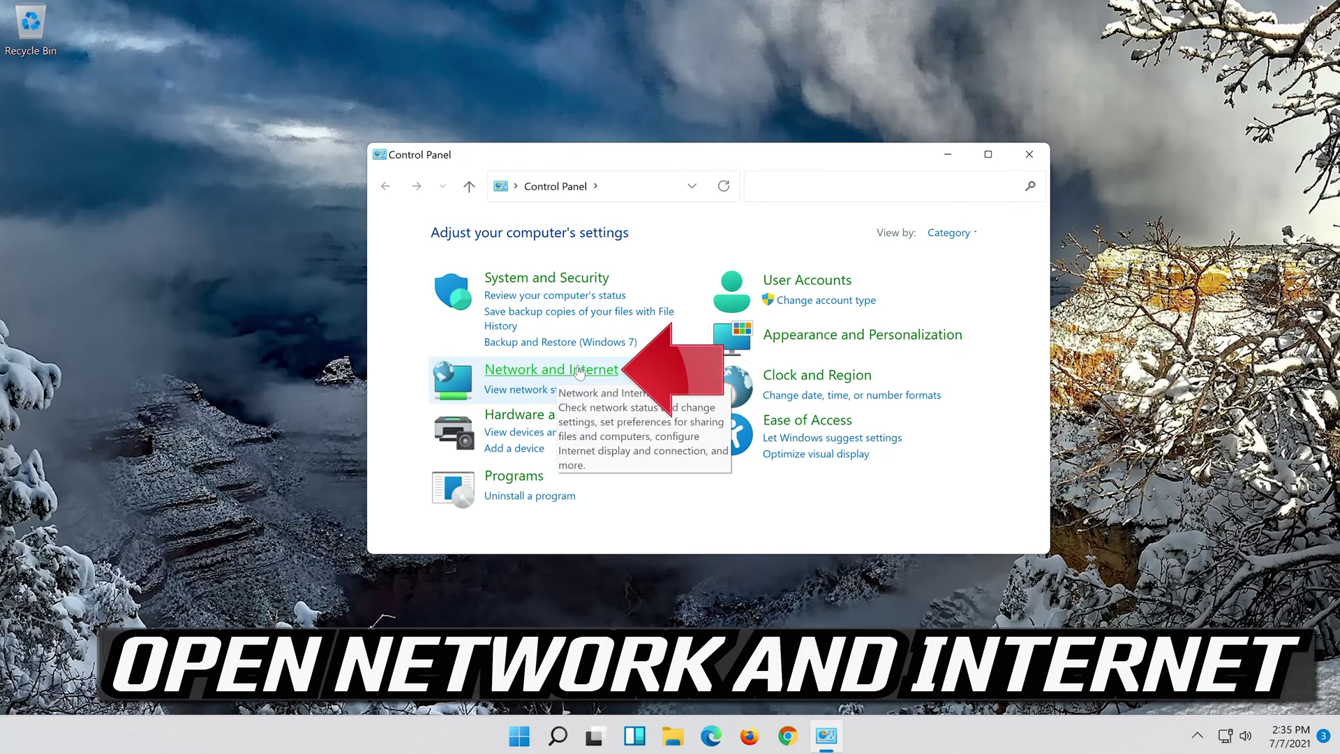
Go through Network and Internet and Network and Sharing Center to the Ethernet0 status.
{"action": "left_click", "coordinate": [579, 370]}
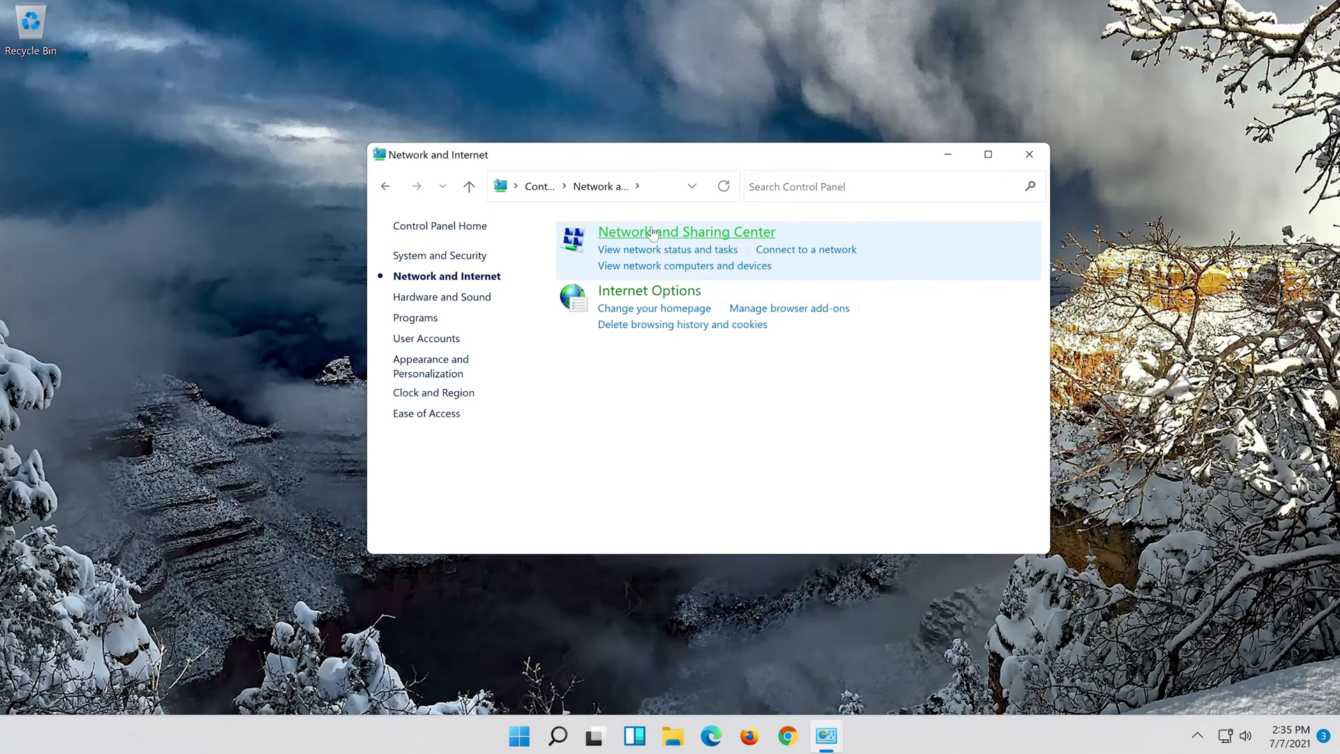
{"action": "left_click", "coordinate": [653, 232]}
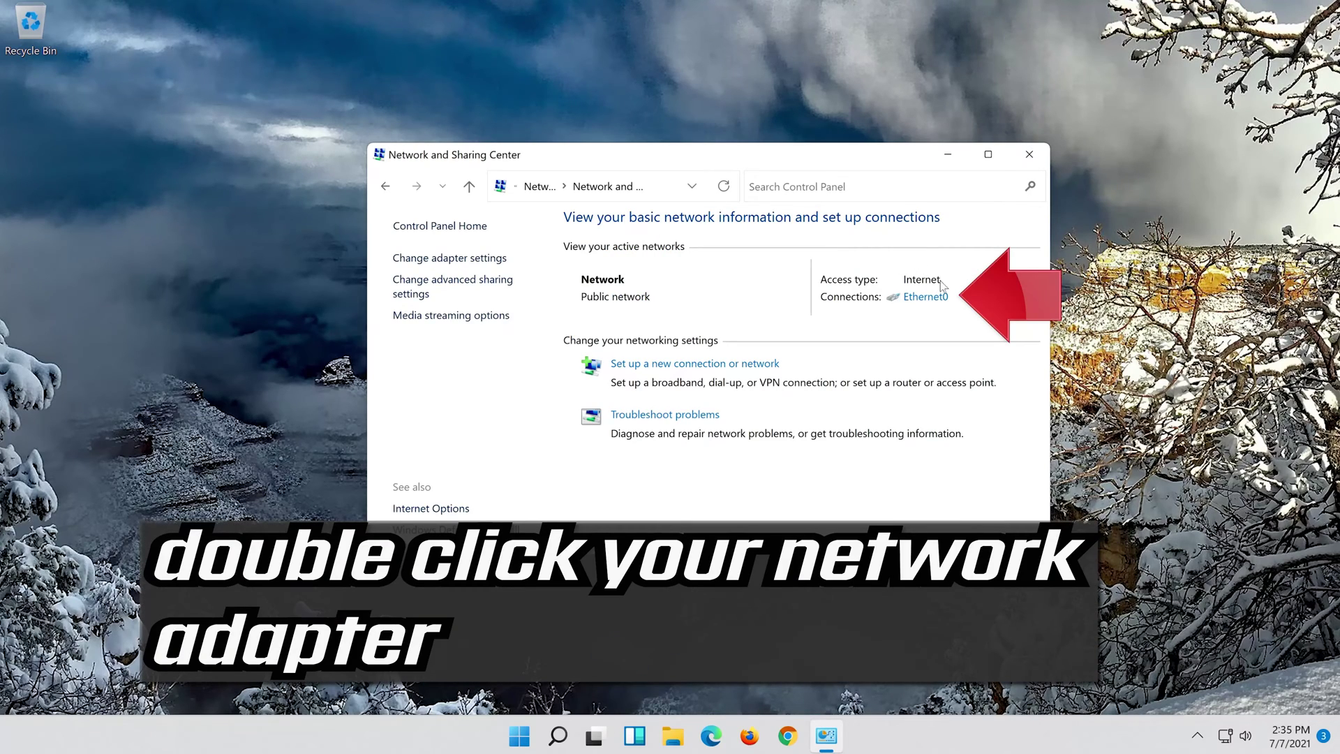
{"action": "left_click", "coordinate": [914, 304]}
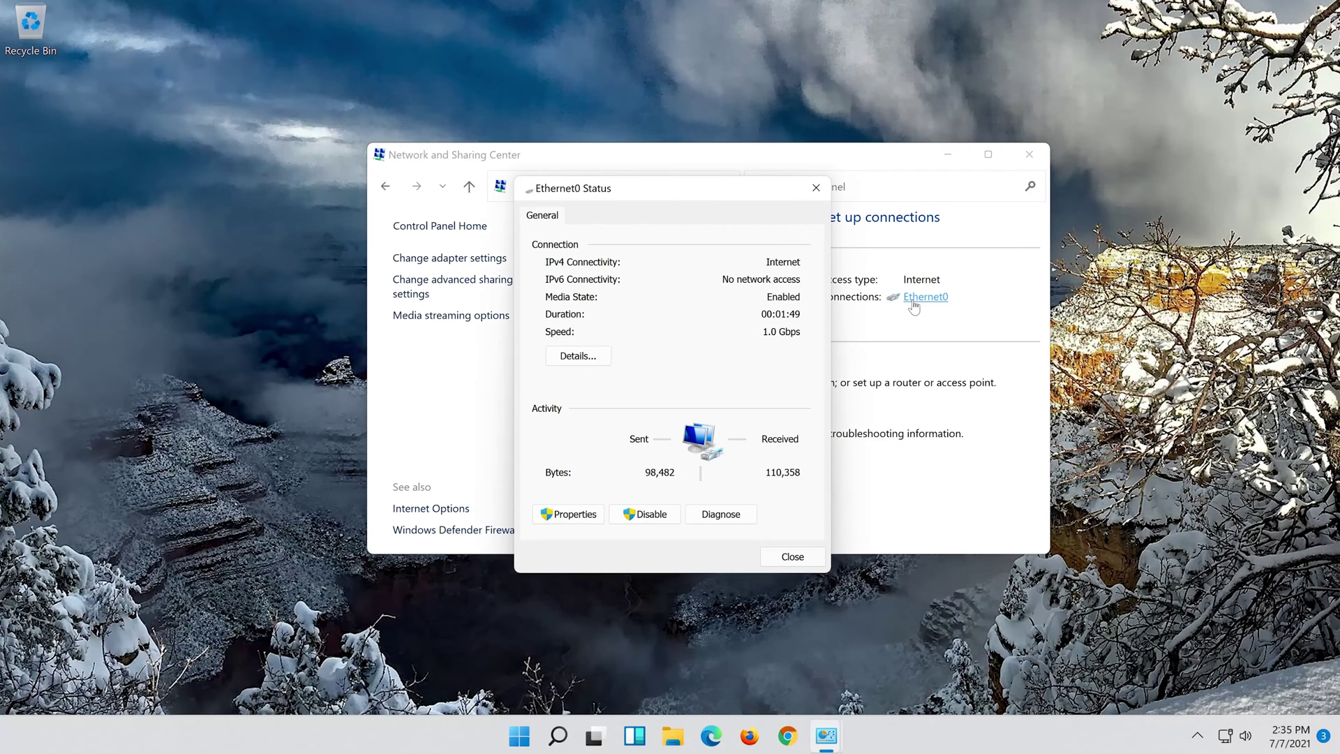
From the Ethernet0 properties, open the Internet Protocol Version 4 (TCP/IPv4) settings.
{"action": "left_click", "coordinate": [571, 518]}
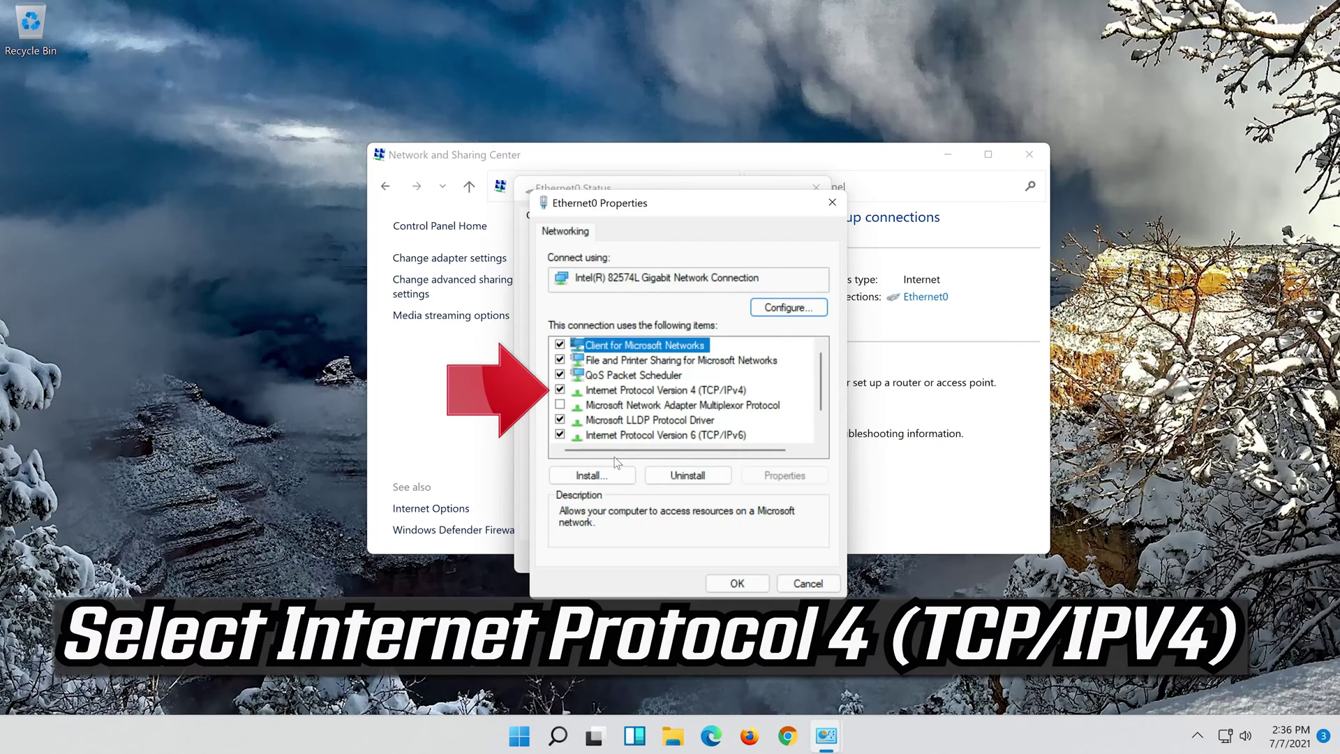
{"action": "left_click", "coordinate": [590, 391]}
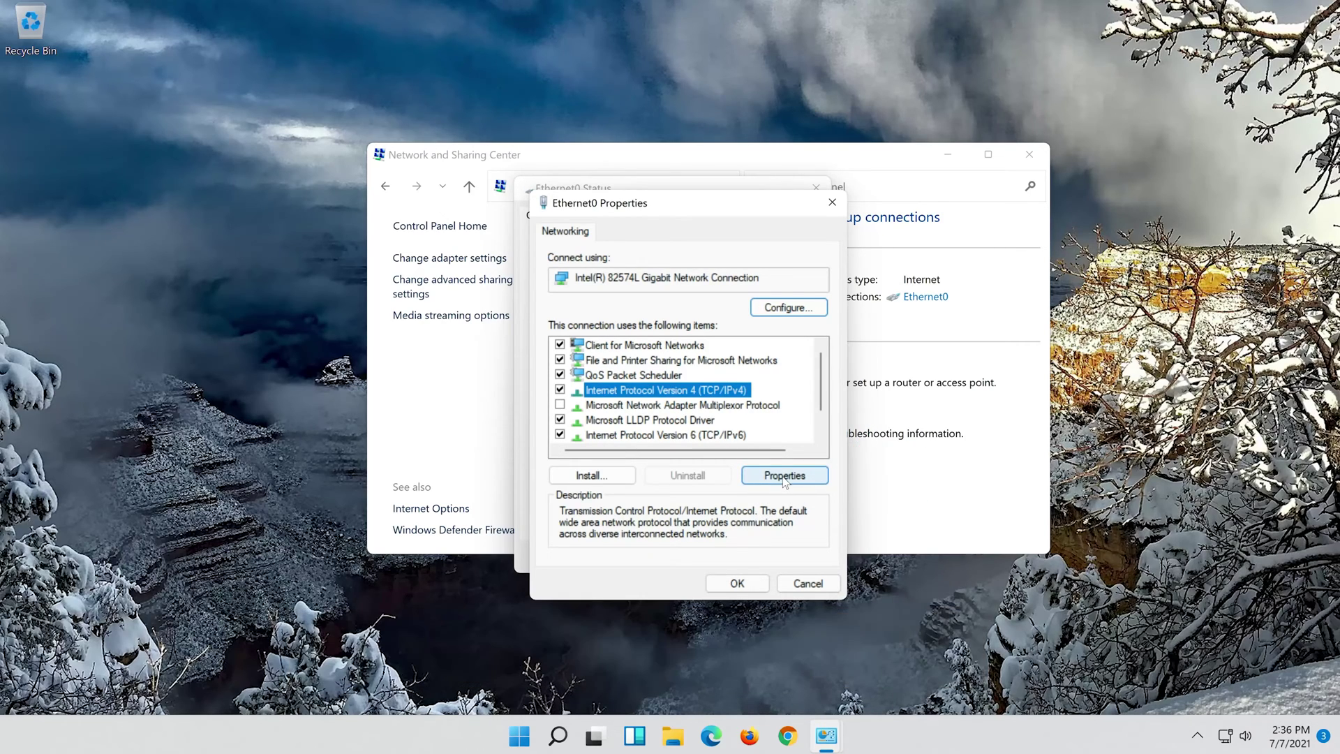
{"action": "left_click", "coordinate": [783, 479]}
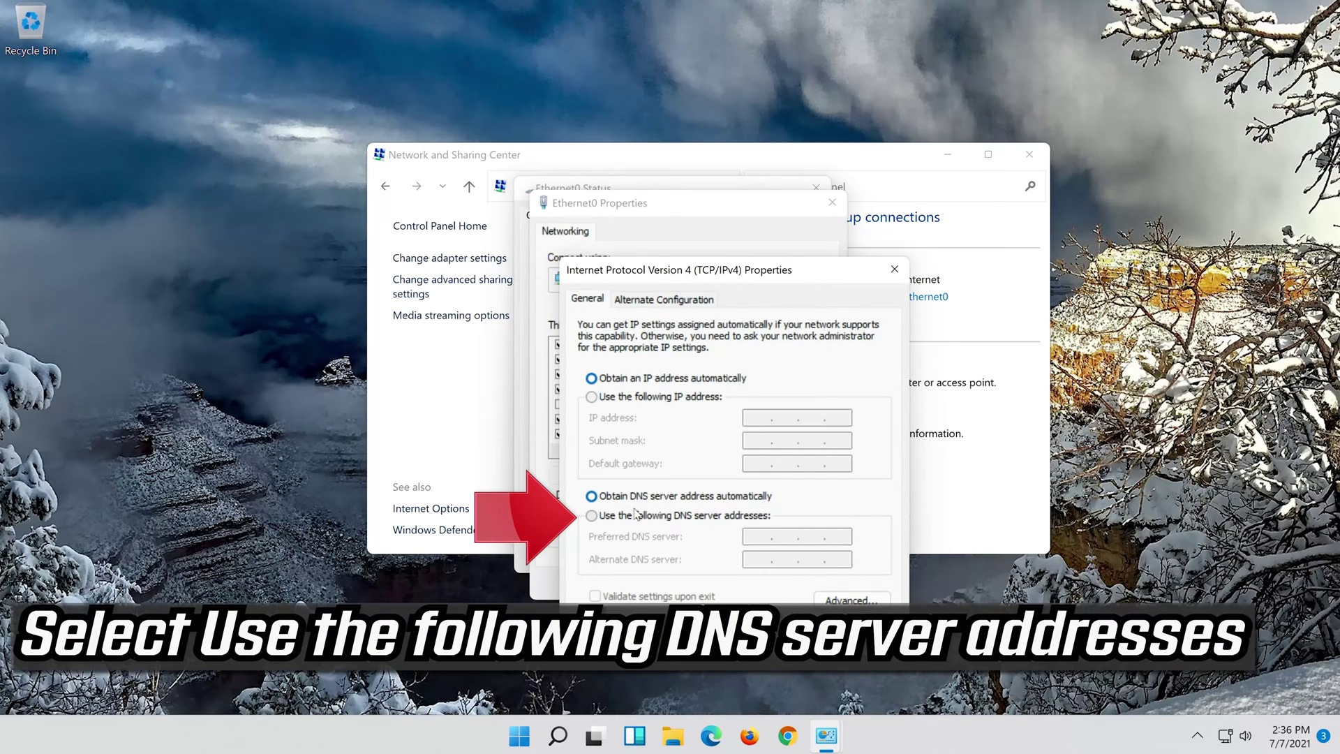
Switch DNS to manual, enter preferred 8.8.8.8 and alternate 8.8.4.4, and confirm with OK.
{"action": "left_click", "coordinate": [592, 515]}
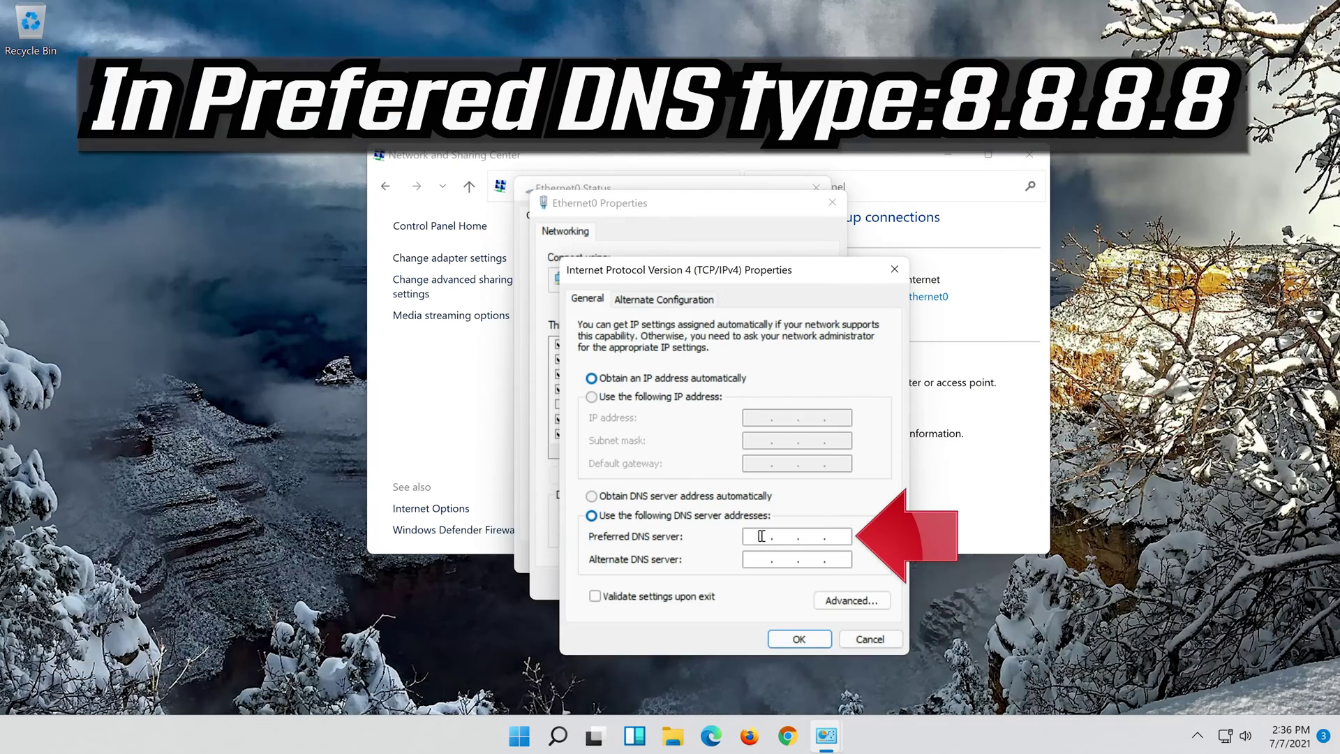
{"action": "left_click", "coordinate": [762, 536]}
{"action": "type", "text": "8.8.8.8"}
{"action": "left_click", "coordinate": [757, 559]}
{"action": "type", "text": "8"}
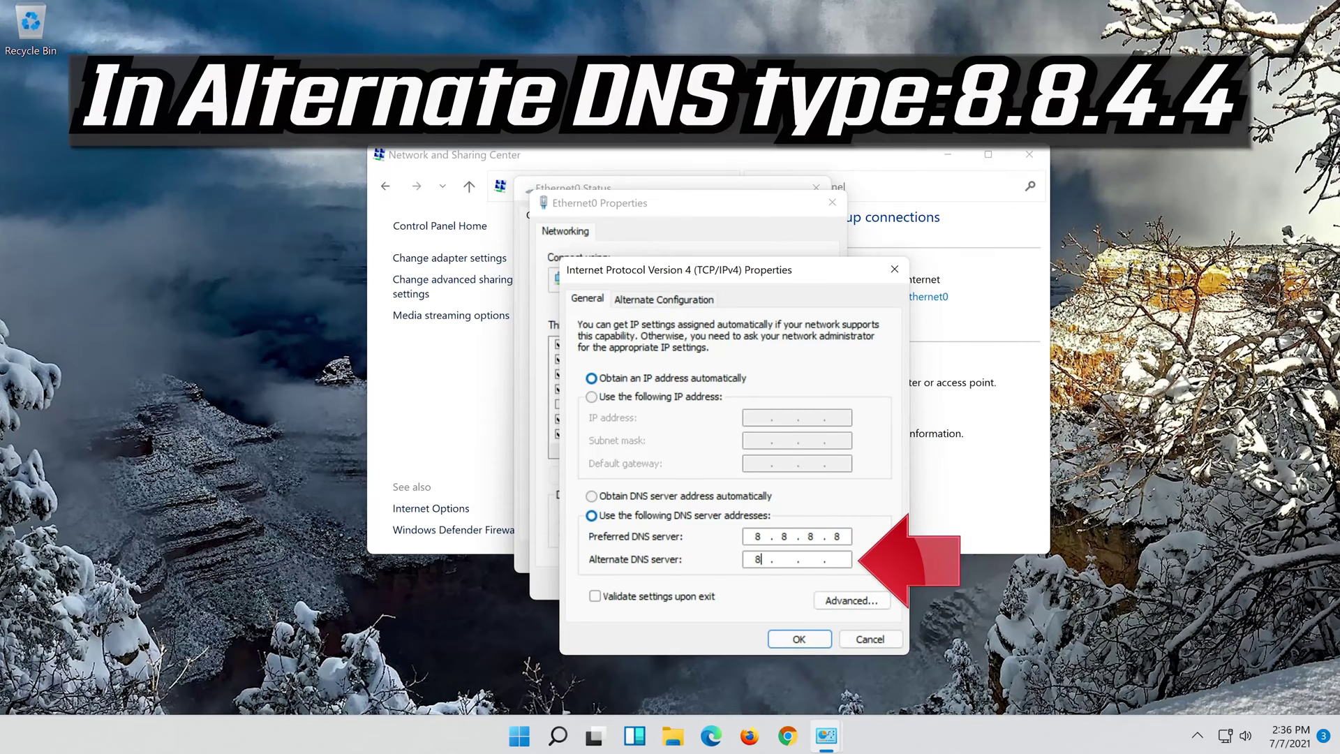
{"action": "type", "text": ".8.4.4"}
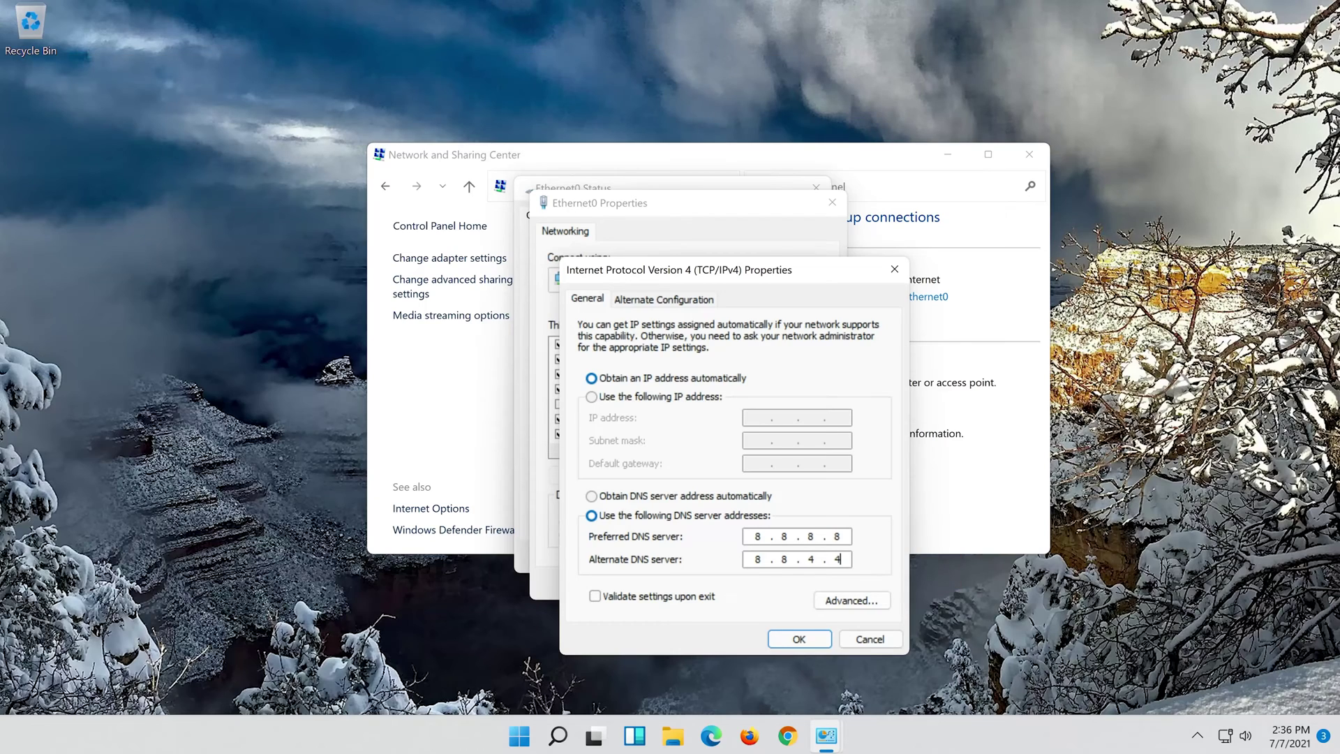
{"action": "left_click", "coordinate": [801, 645]}
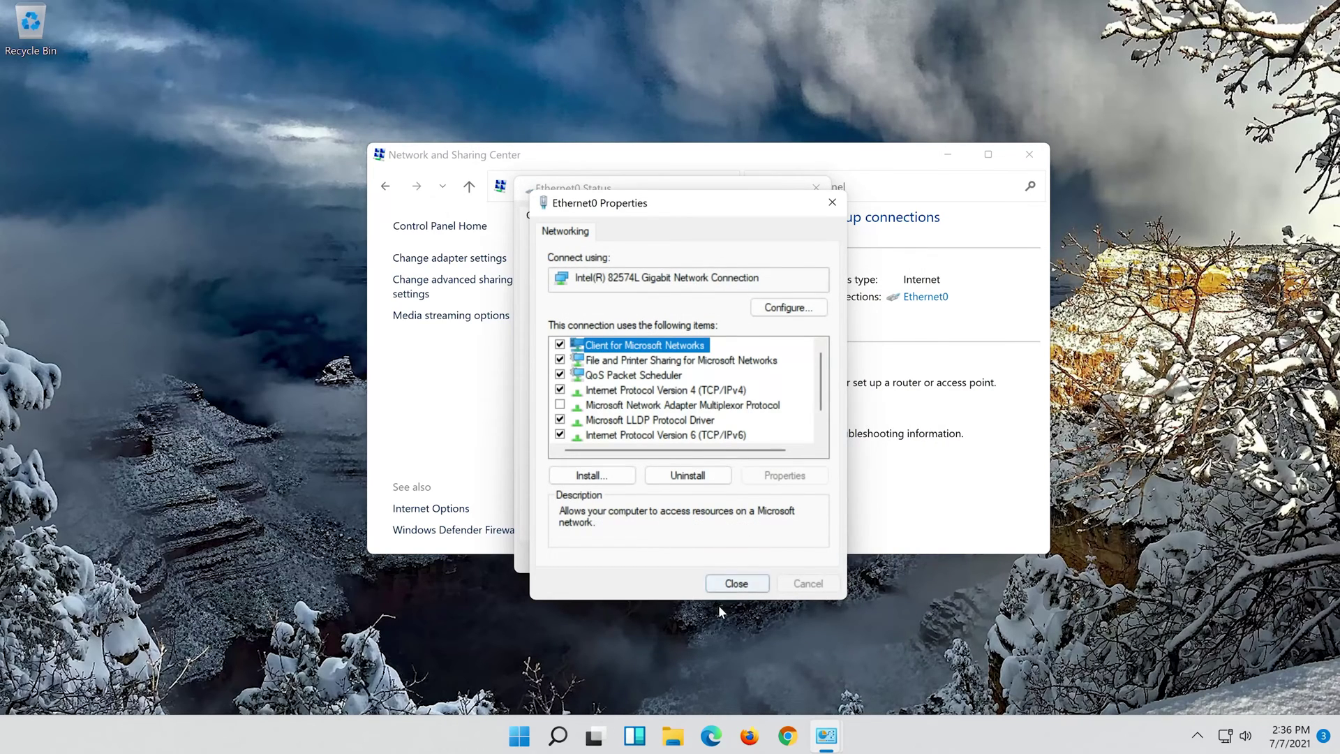
Close the Ethernet0 Properties dialog and search Windows for 'settings'.
{"action": "left_click", "coordinate": [750, 585]}
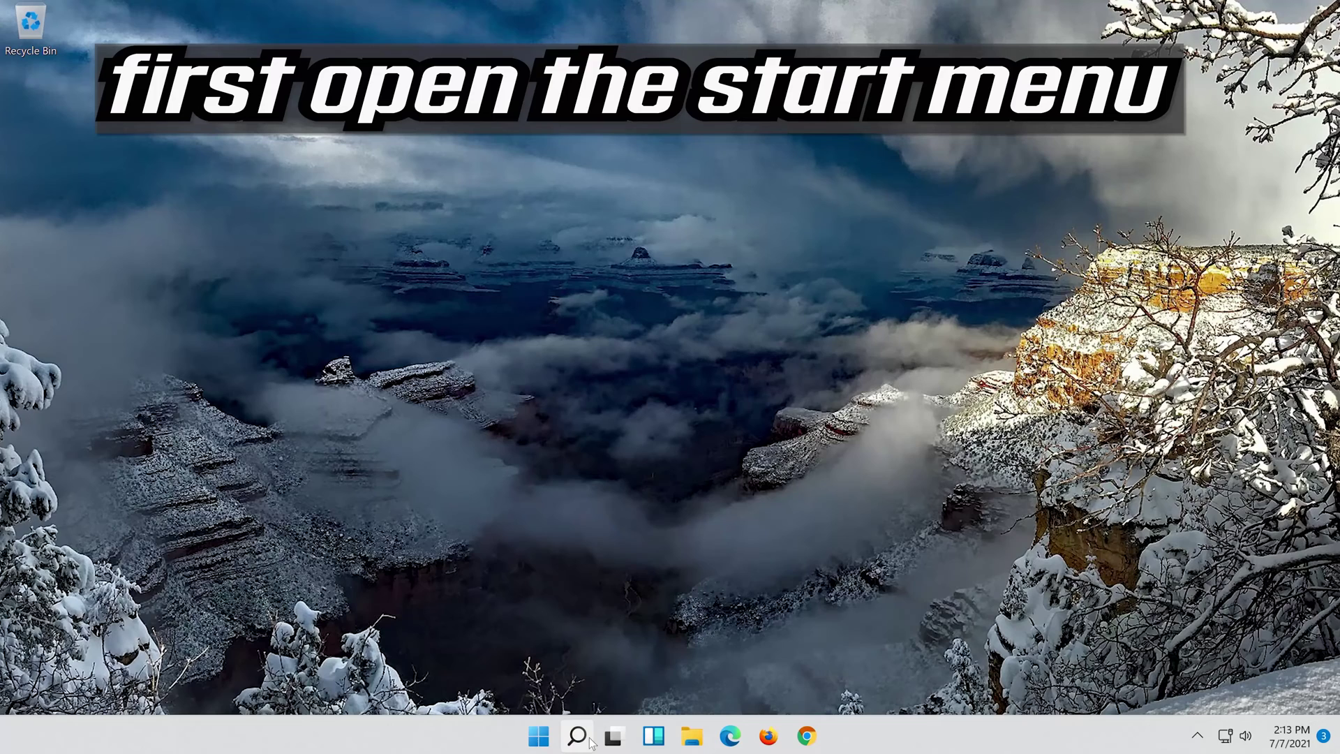
{"action": "left_click", "coordinate": [590, 739]}
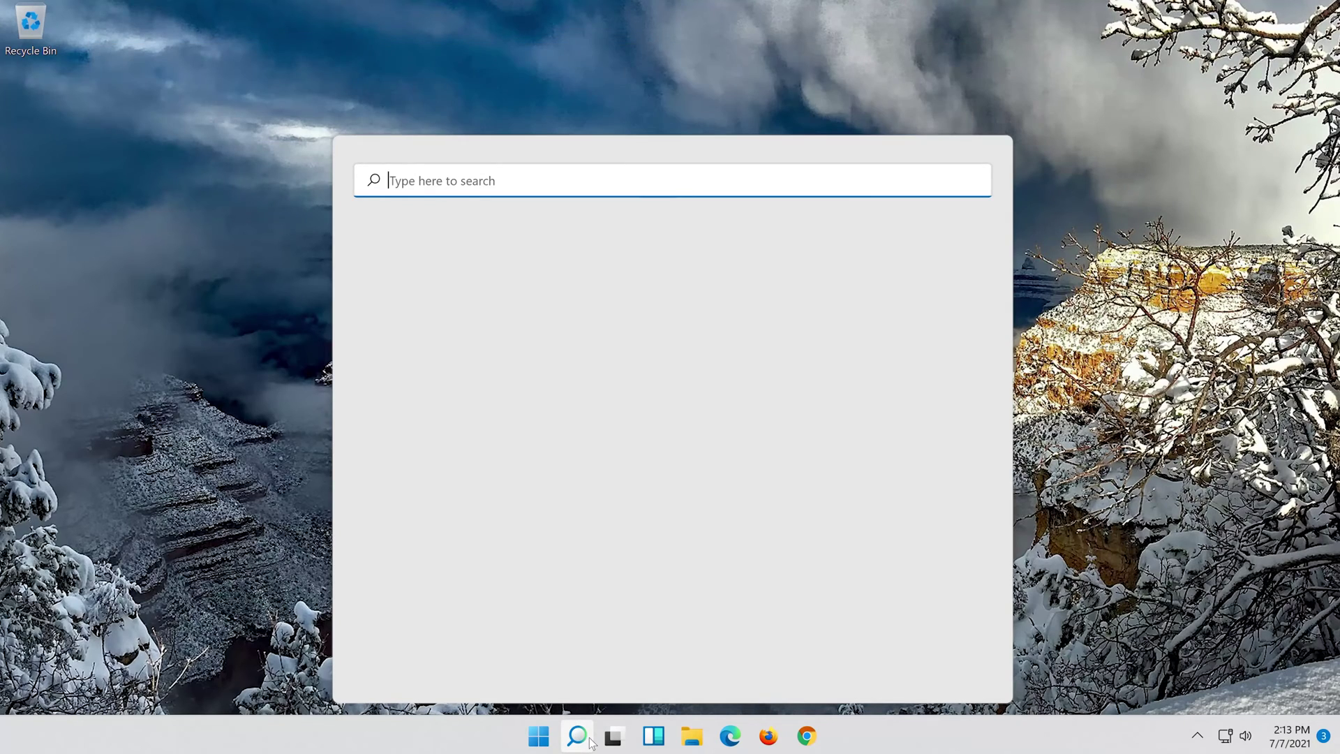
{"action": "type", "text": "settings"}
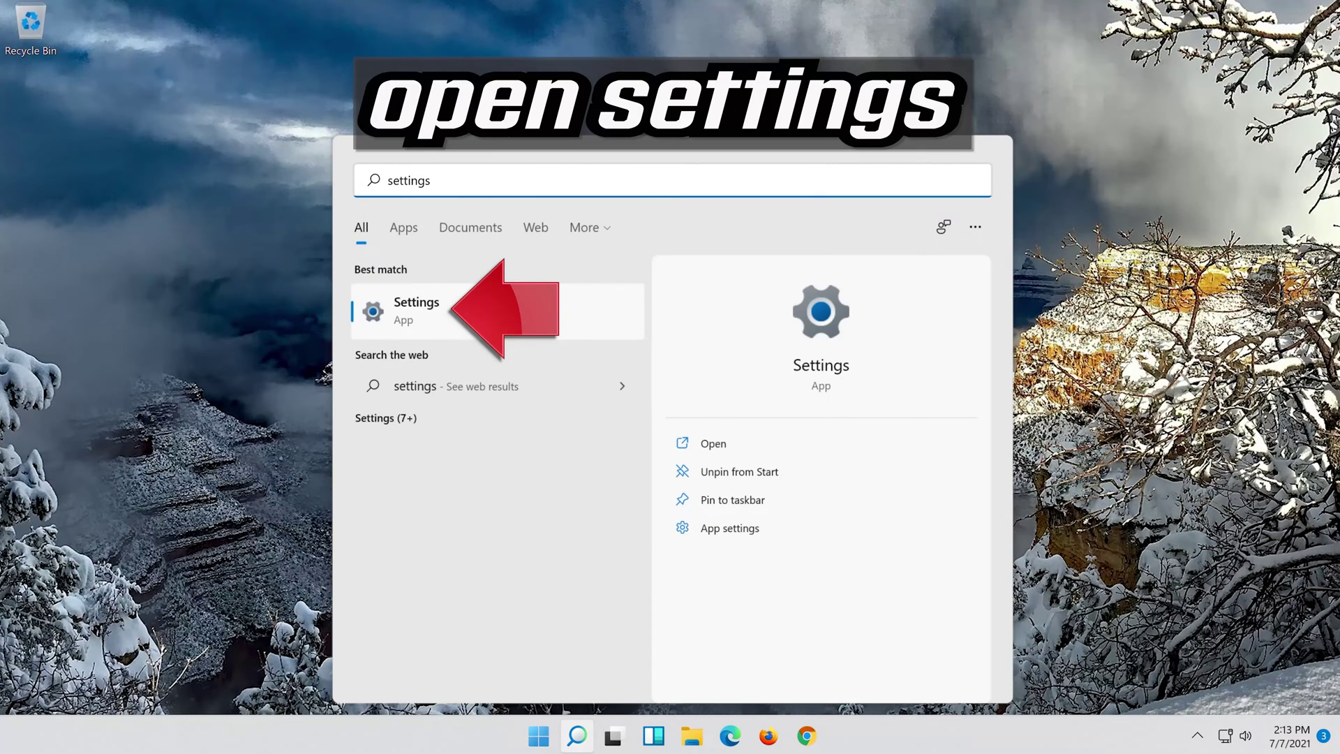
Launch Settings and navigate to Network & internet > Advanced network settings.
{"action": "left_click", "coordinate": [478, 320]}
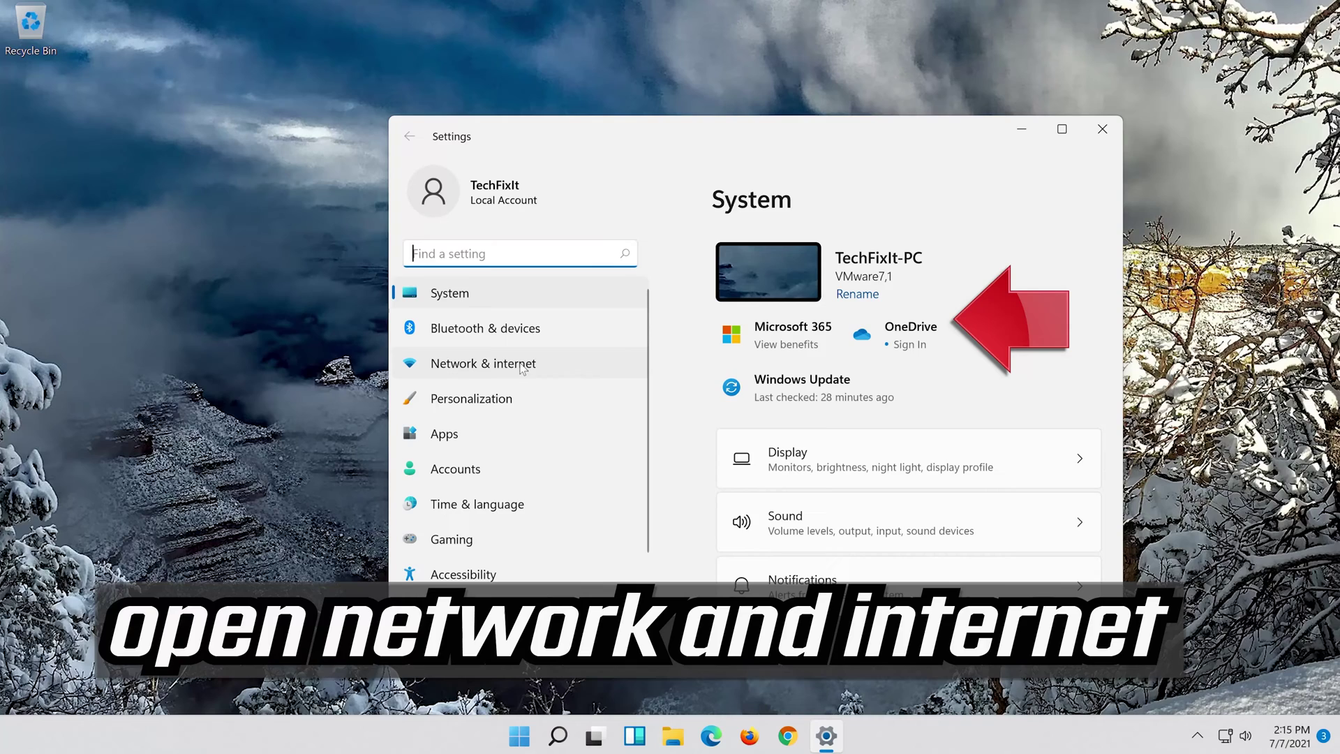
{"action": "left_click", "coordinate": [517, 368]}
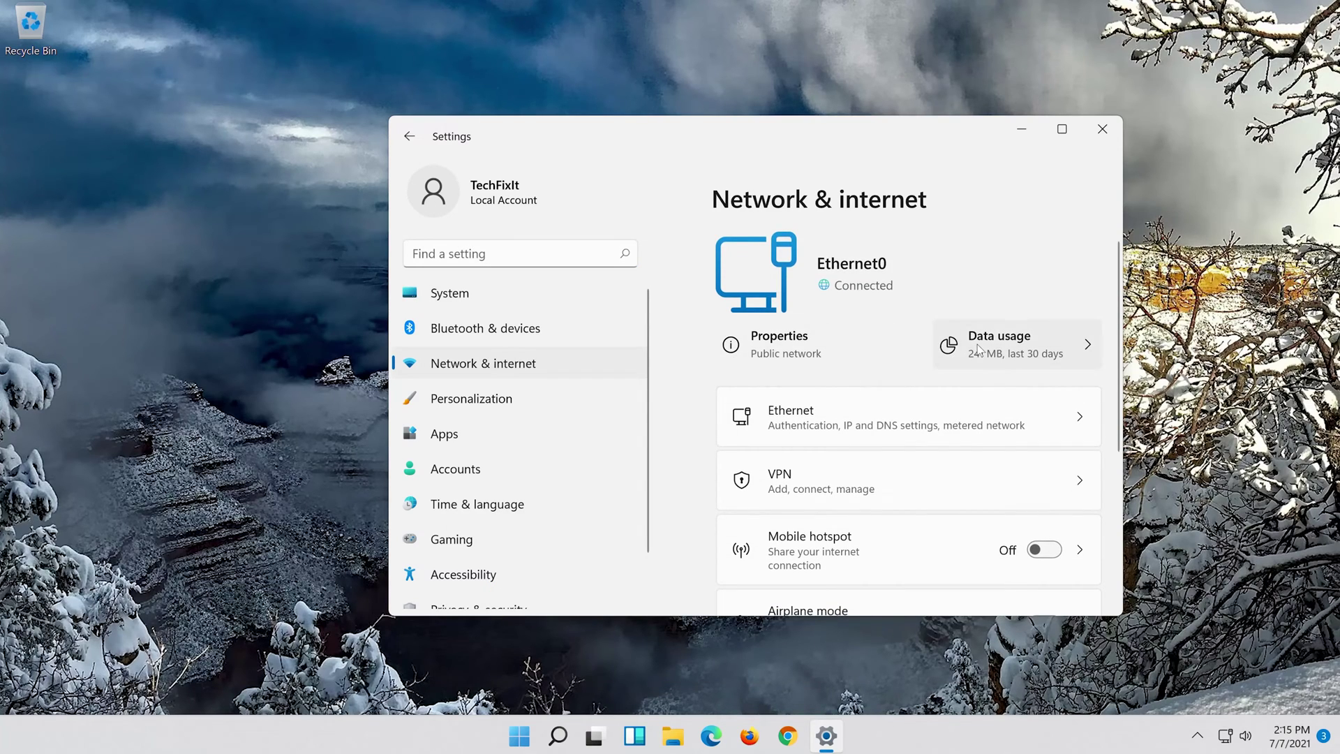
{"action": "scroll", "coordinate": [961, 350], "scroll_direction": "down", "scroll_amount": 5}
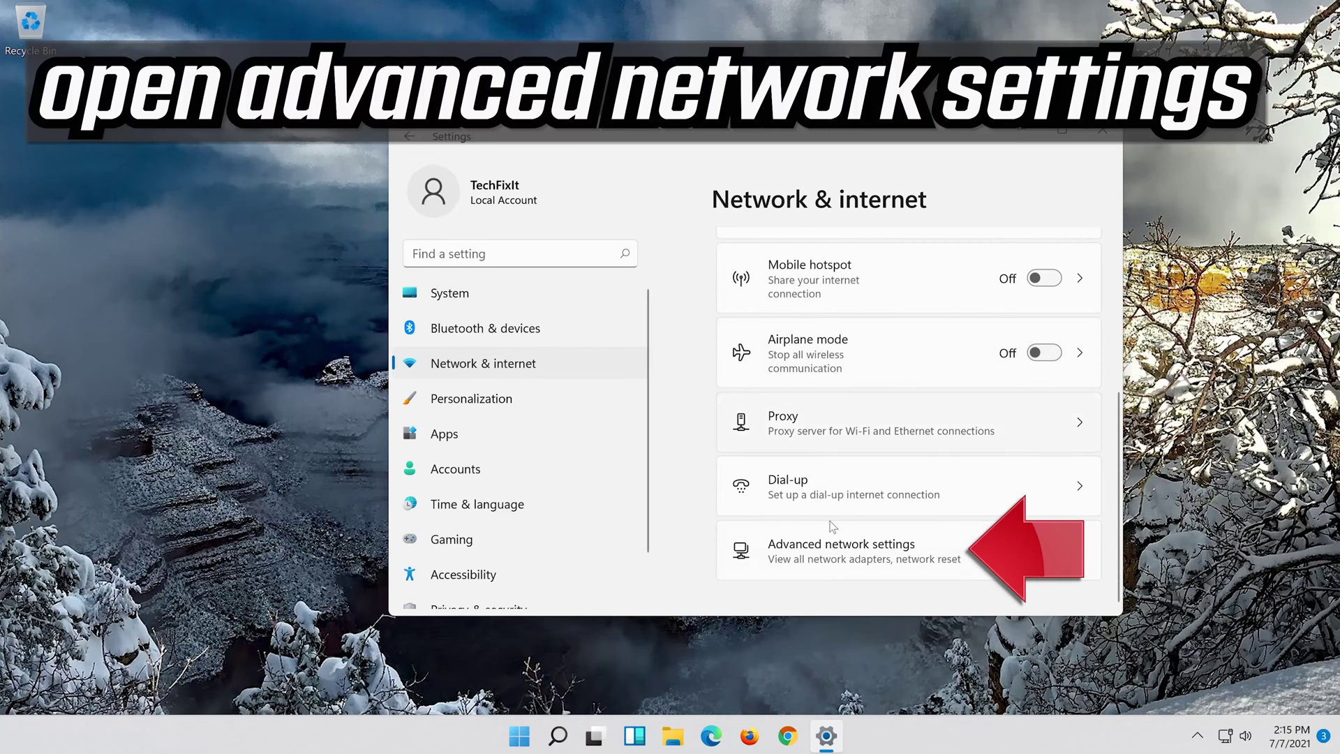
{"action": "left_click", "coordinate": [821, 558]}
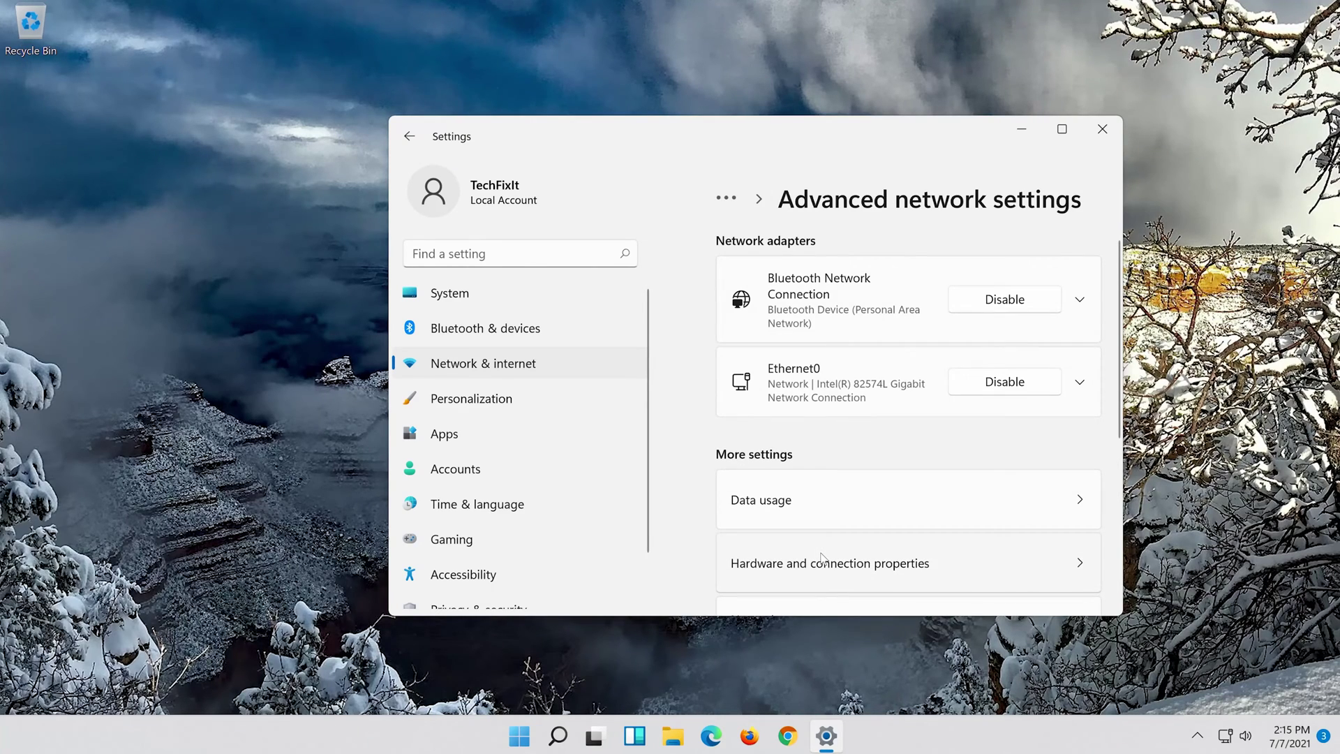
{"action": "scroll", "coordinate": [823, 559], "scroll_direction": "down", "scroll_amount": 3}
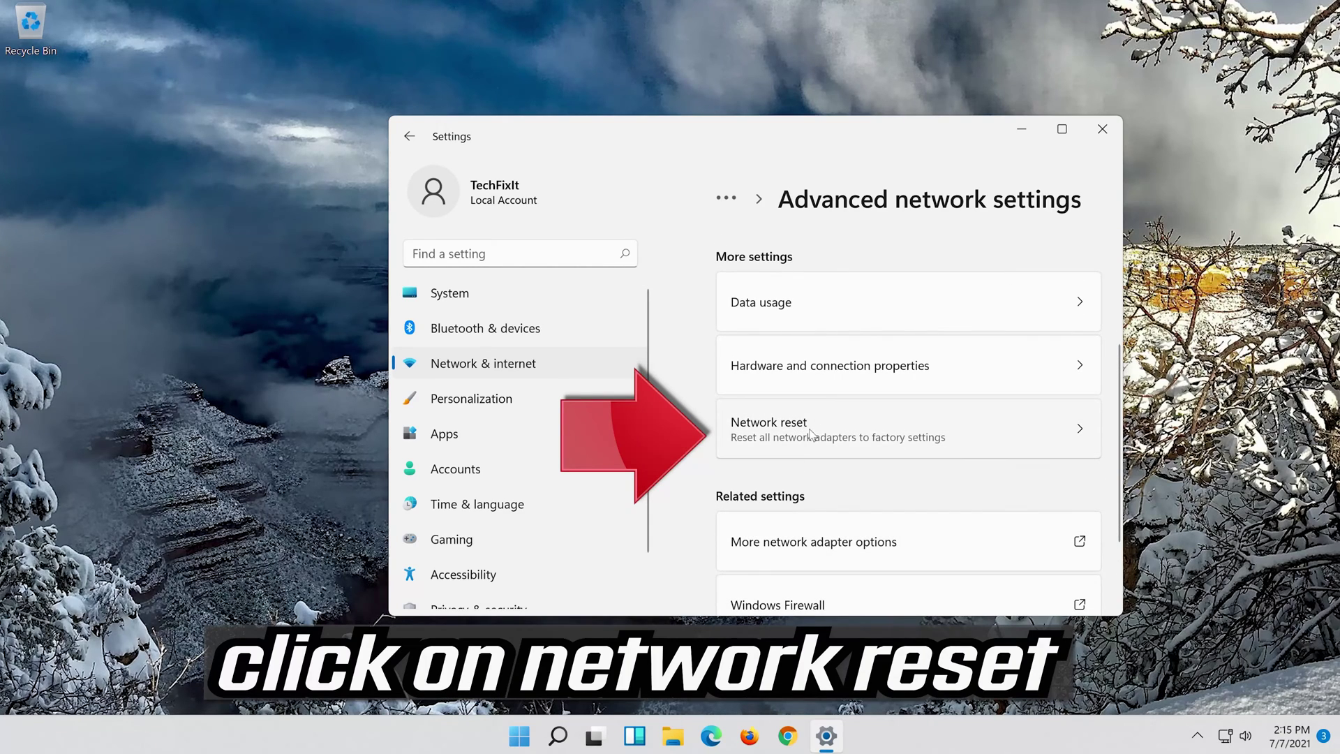
Run Network reset, confirm with Yes, dismiss the sign-out notice and close Settings.
{"action": "left_click", "coordinate": [926, 426]}
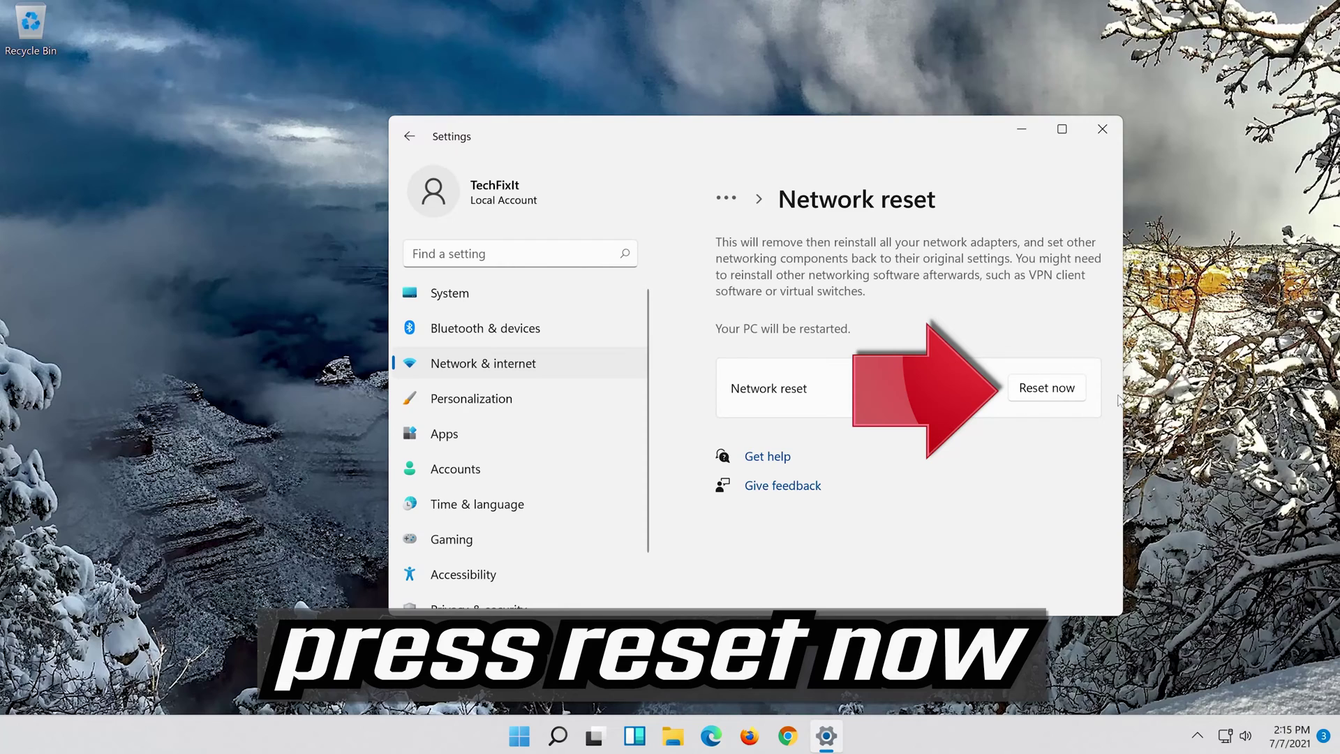
{"action": "left_click", "coordinate": [1053, 386]}
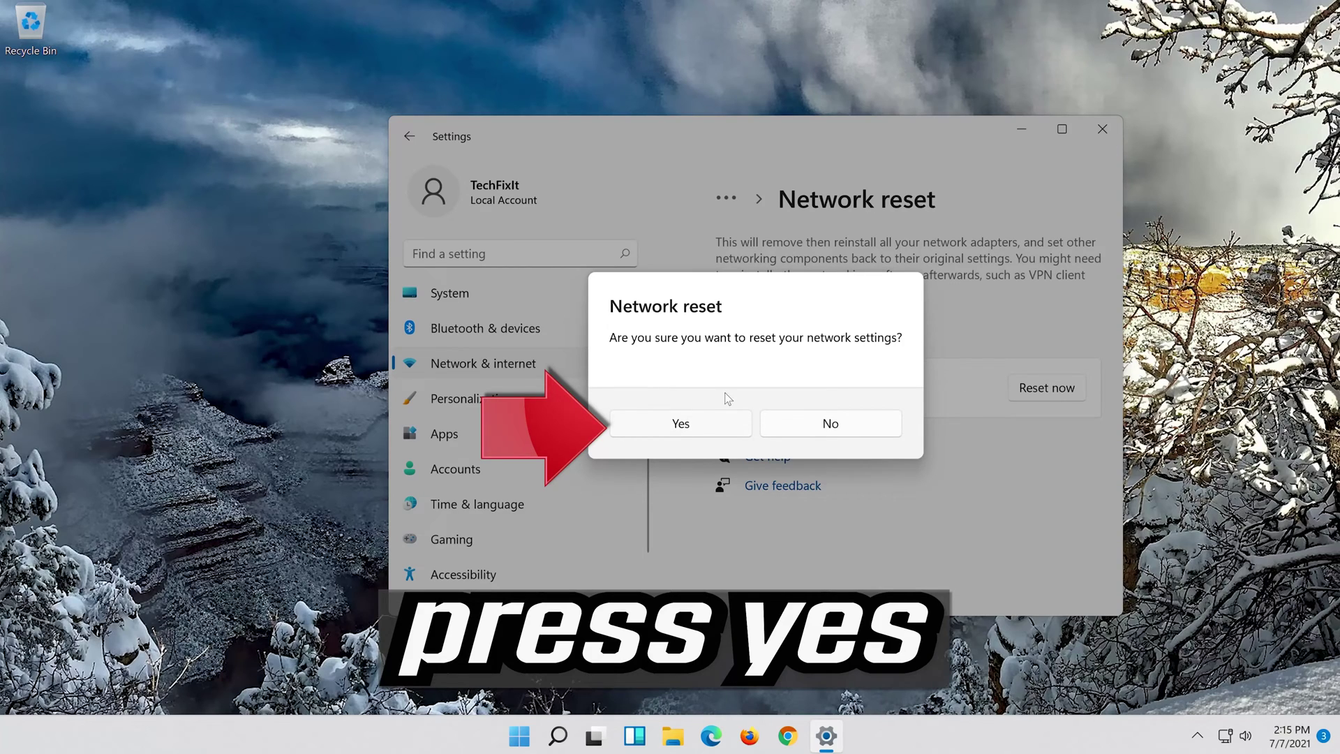
{"action": "left_click", "coordinate": [681, 424]}
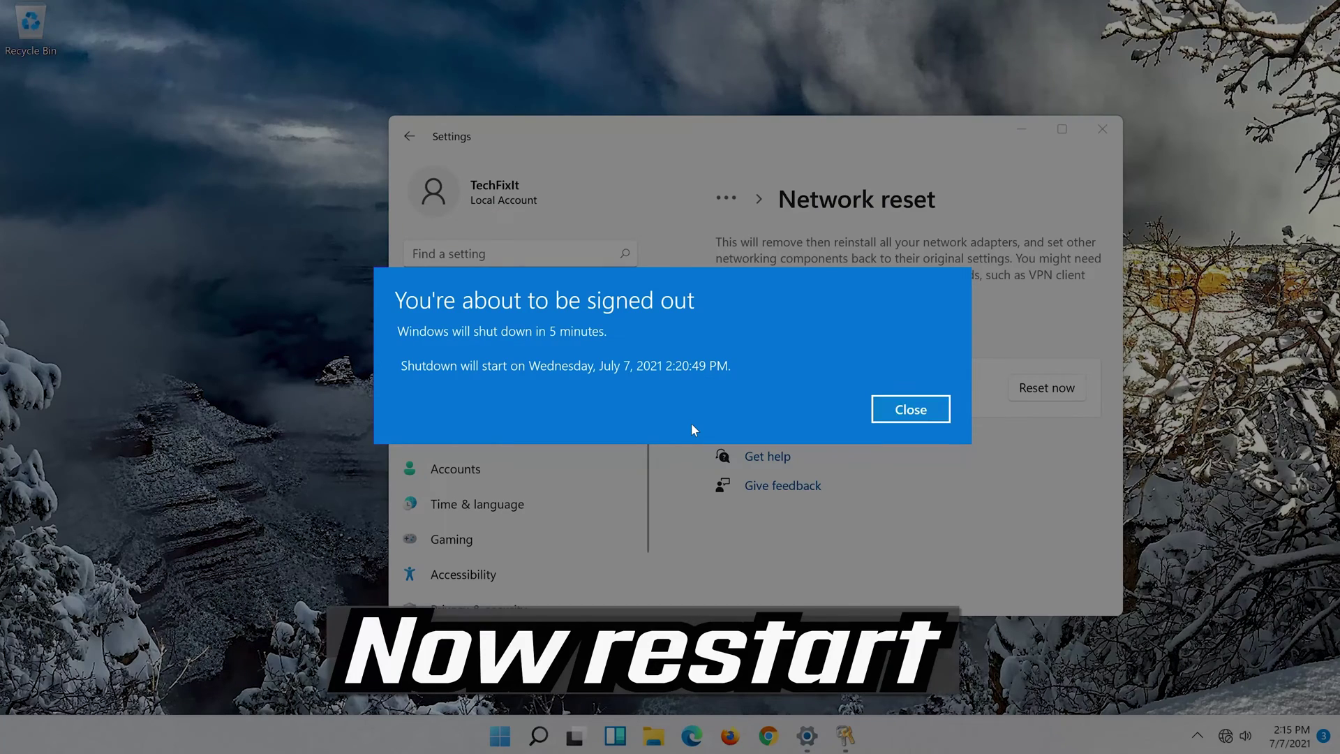
{"action": "left_click", "coordinate": [910, 409]}
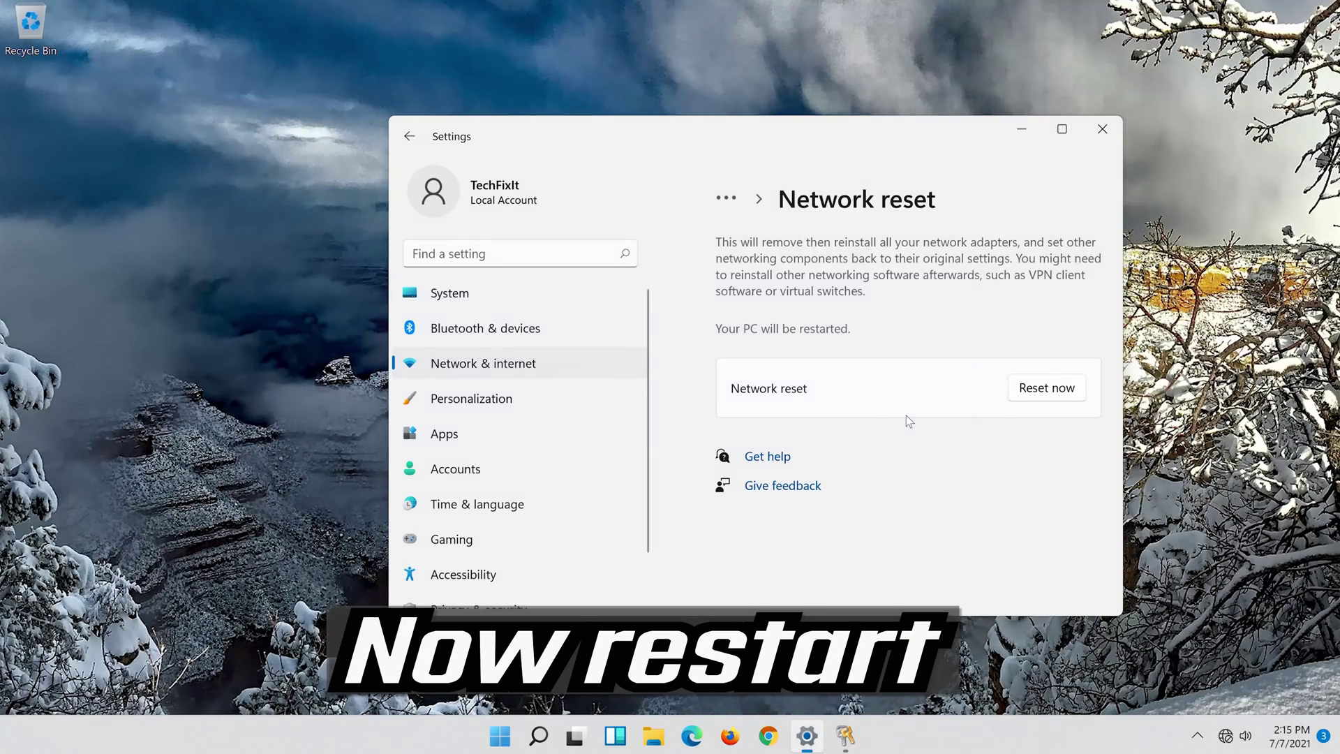
{"action": "left_click", "coordinate": [1103, 131]}
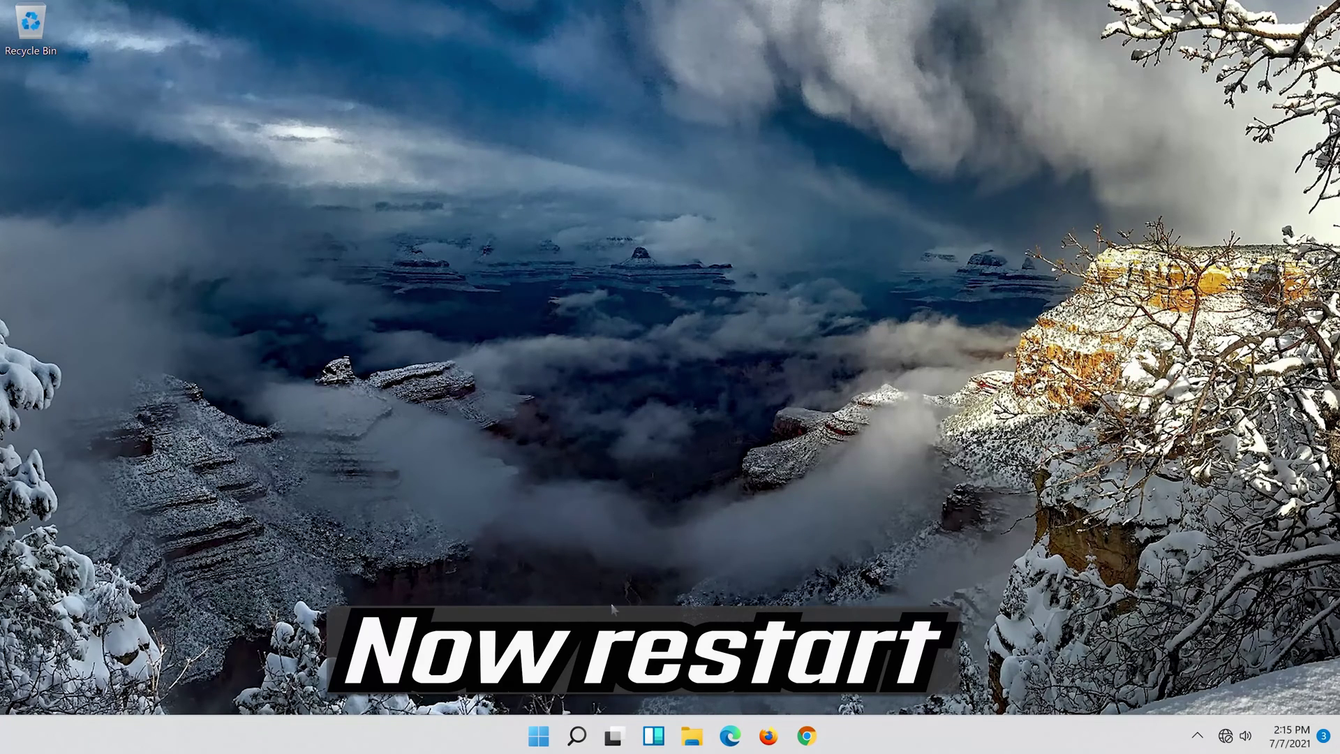
Choose Restart from the Start menu's Power options.
{"action": "left_click", "coordinate": [525, 745]}
{"action": "left_click", "coordinate": [890, 675]}
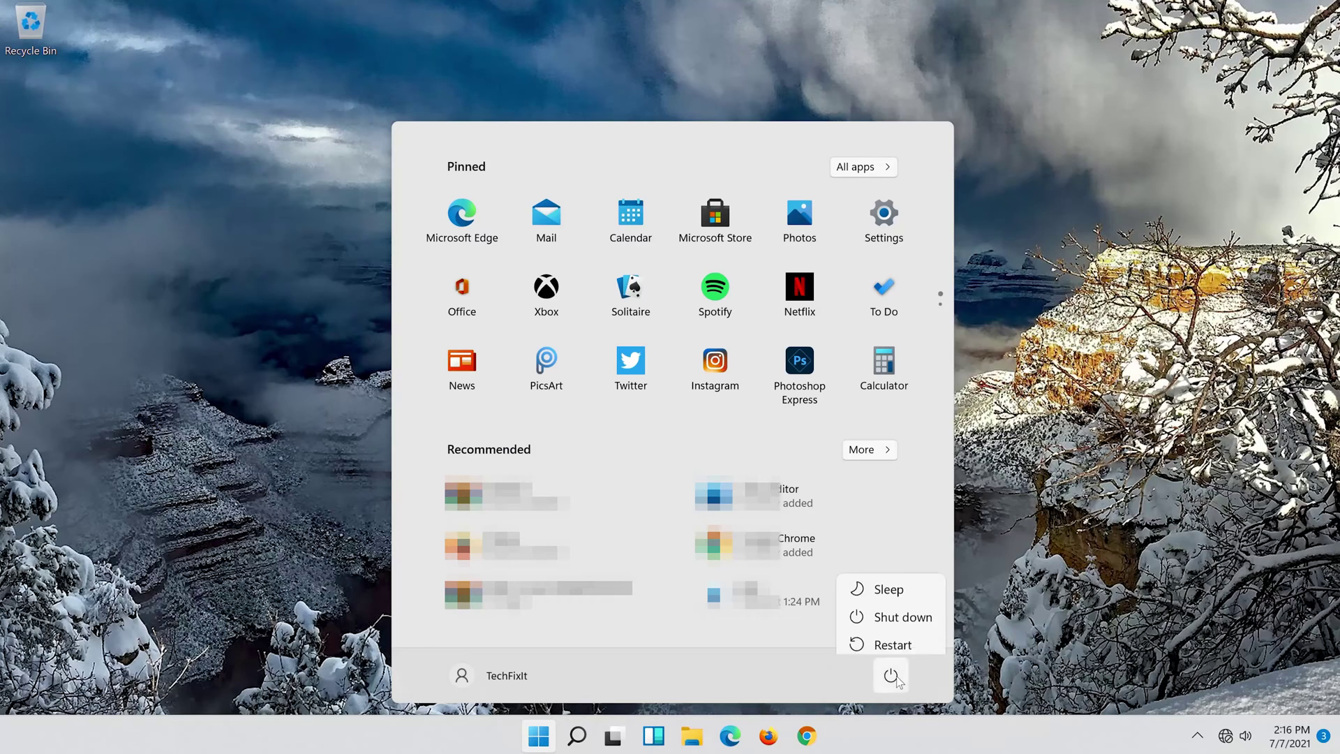
{"action": "left_click", "coordinate": [893, 637]}
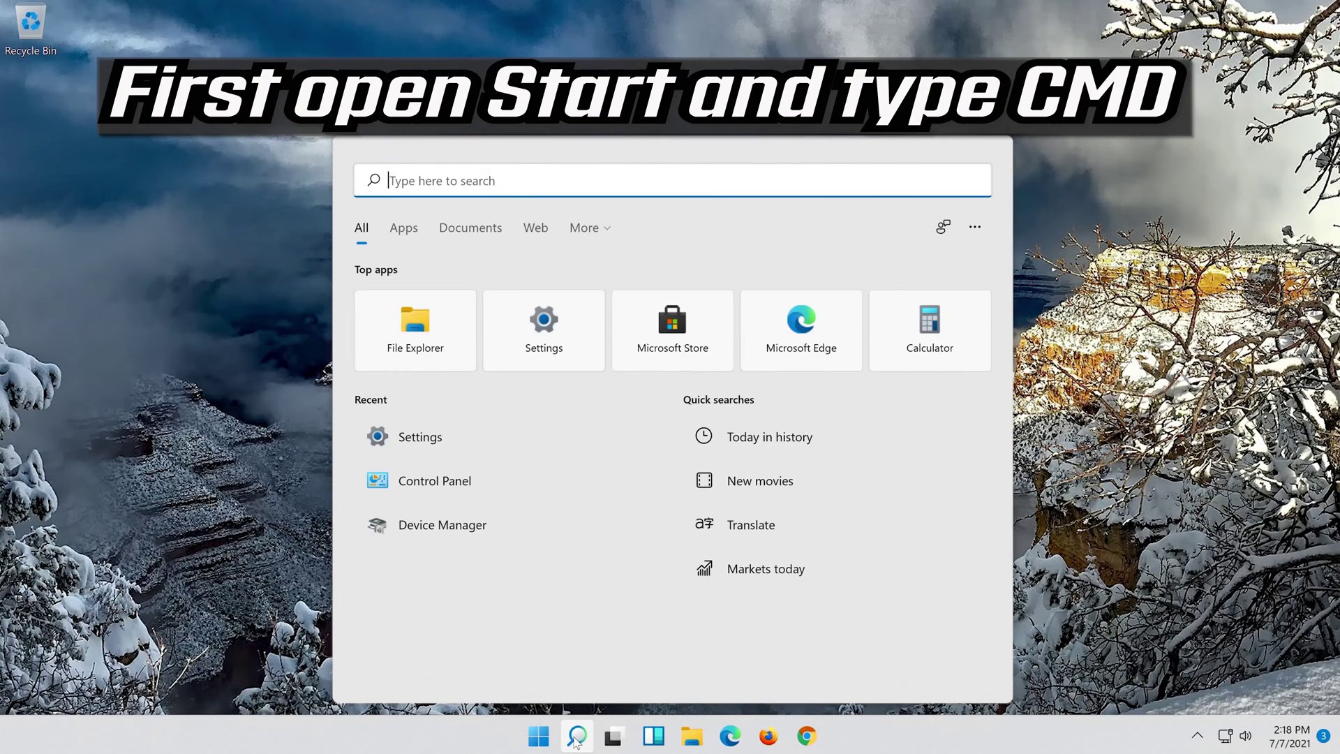
Search 'cmd', run Command Prompt as administrator and accept the UAC prompt.
{"action": "type", "text": "cmd"}
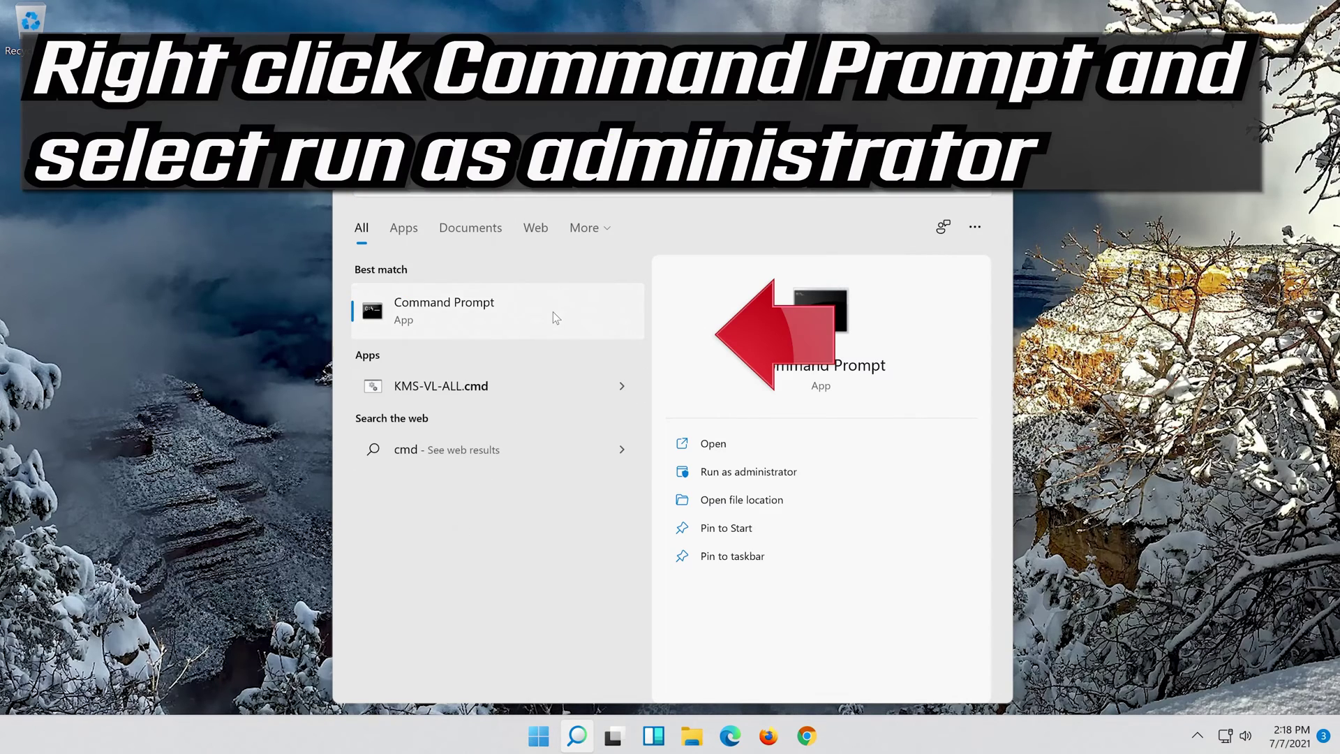
{"action": "right_click", "coordinate": [552, 313]}
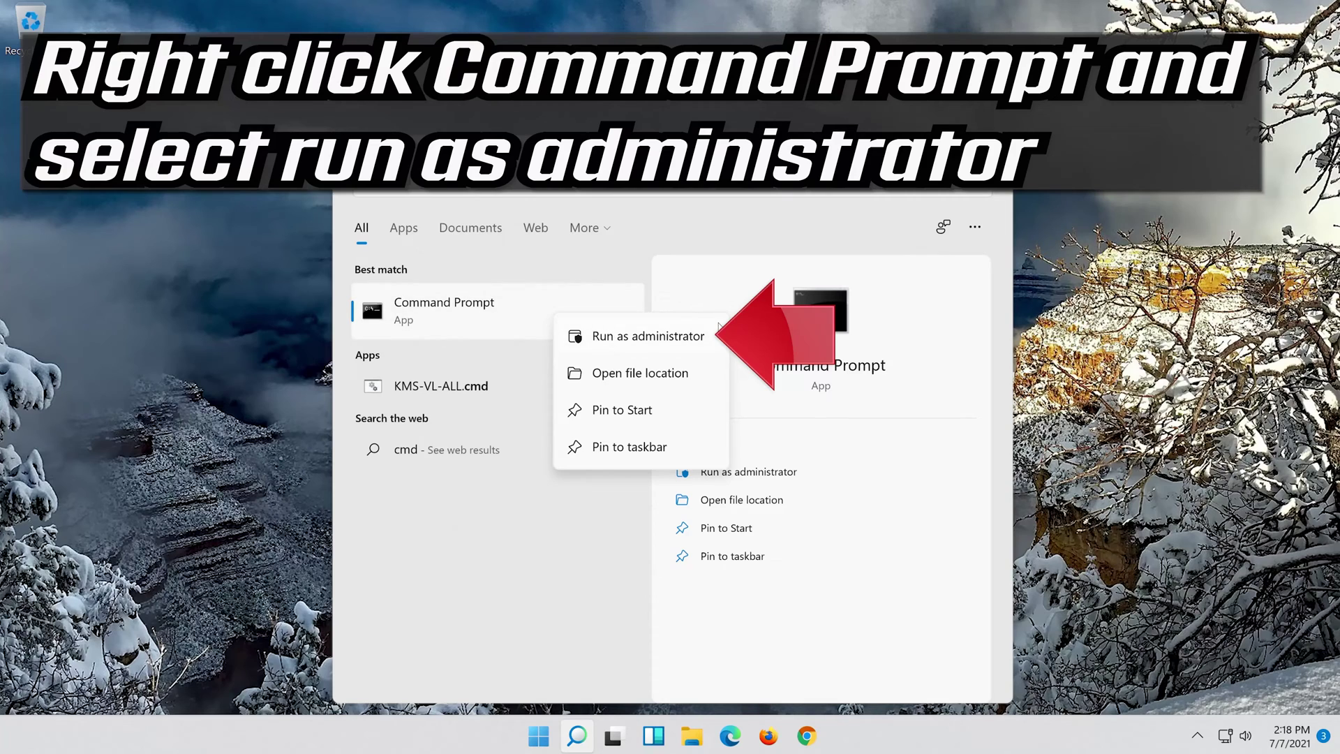
{"action": "left_click", "coordinate": [664, 339]}
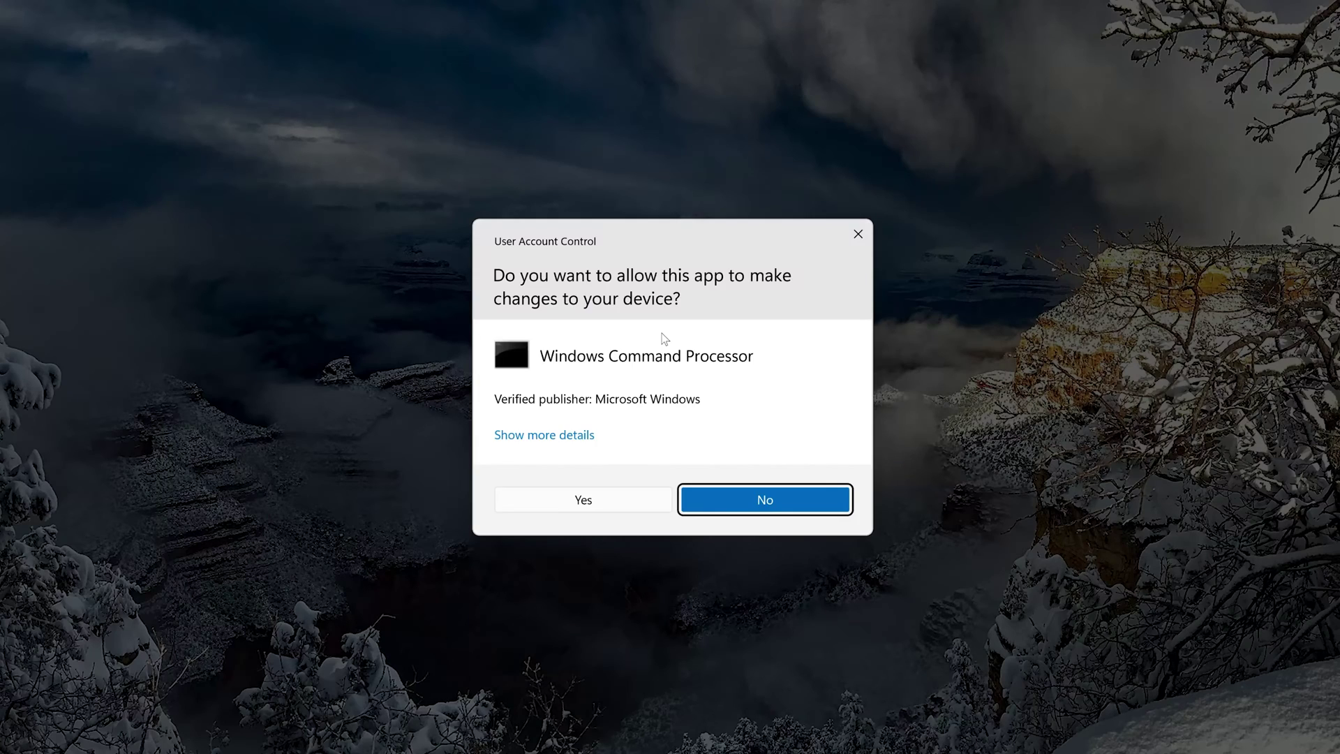
{"action": "left_click", "coordinate": [597, 499]}
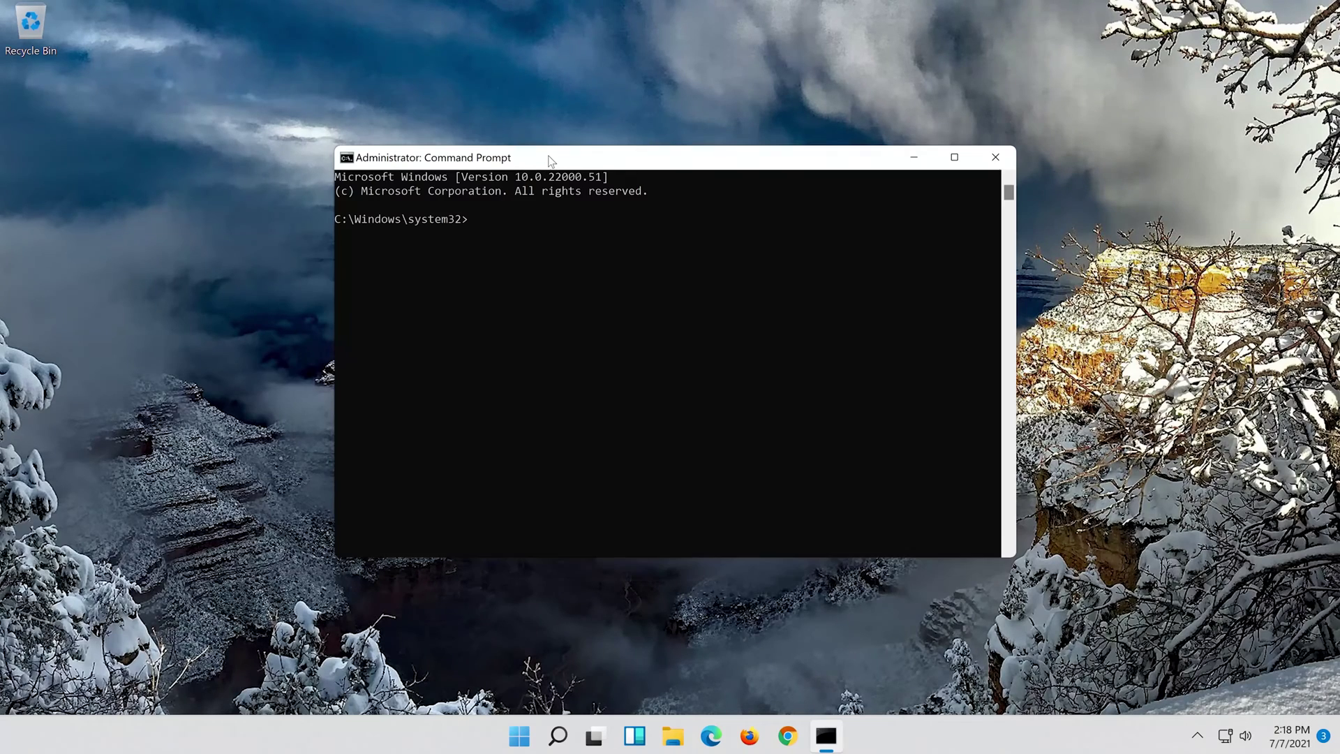
Run 'netsh int ip reset c:\resetlog.txt' to reset TCP/IP with a log file.
{"action": "type", "text": "n"}
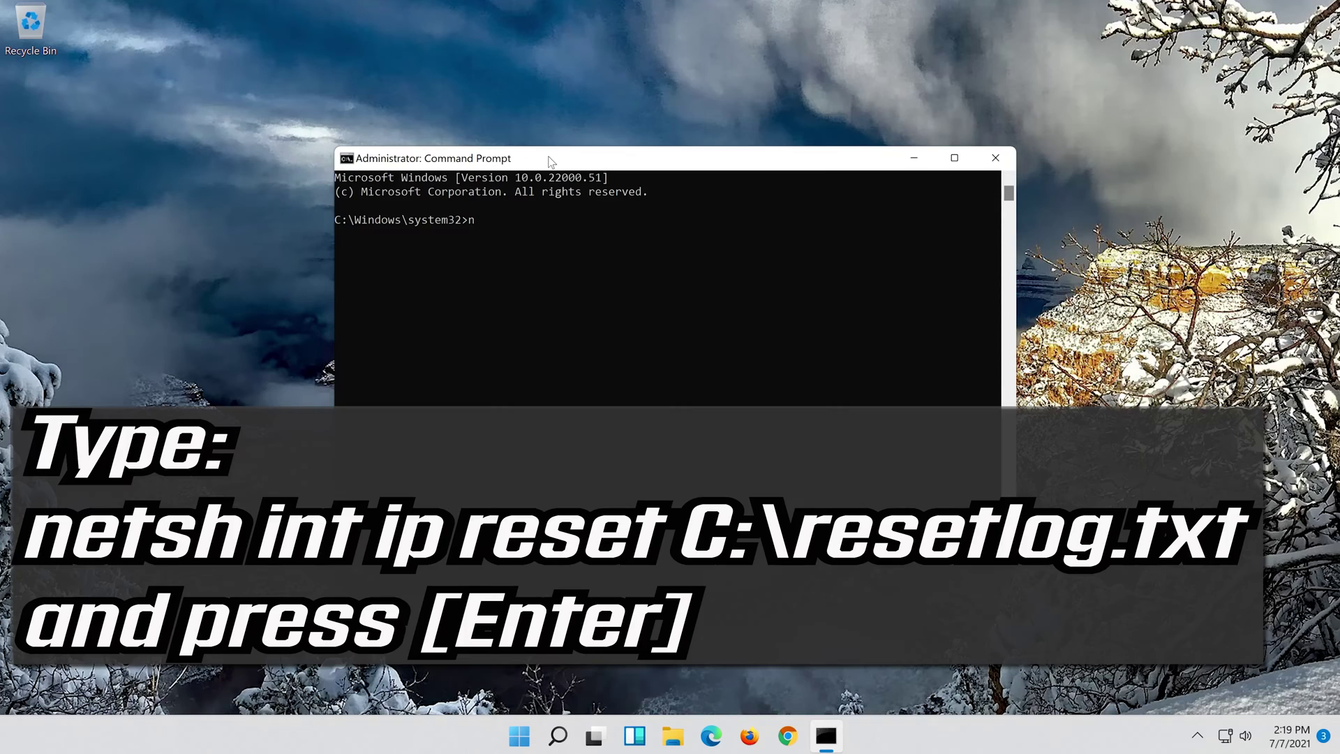
{"action": "type", "text": "etsh int ip reset c:\\reset"}
{"action": "type", "text": "log"}
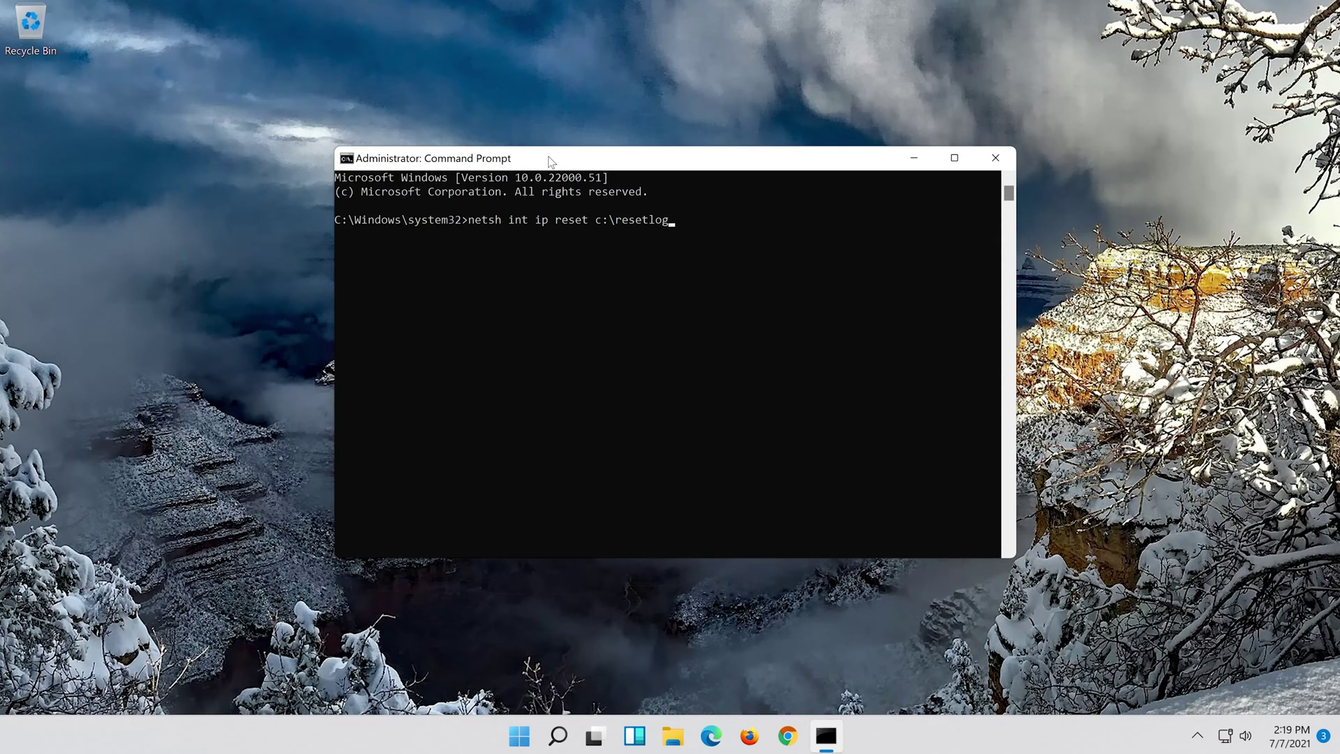
{"action": "type", "text": ".txt"}
{"action": "key", "text": "Return"}
Run netsh winsock reset and ipconfig /flushdns to reset Winsock and clear the DNS cache.
{"action": "type", "text": "ne"}
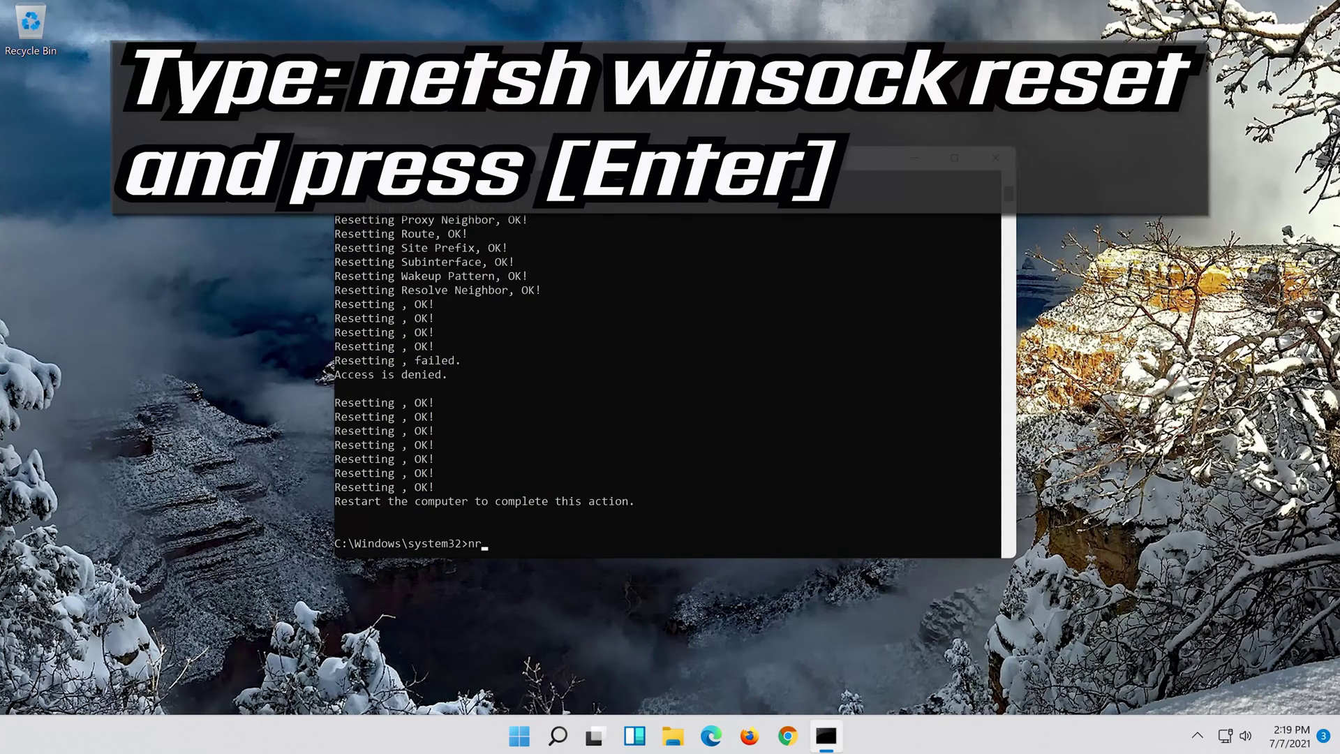
{"action": "type", "text": "tsh winsock reset"}
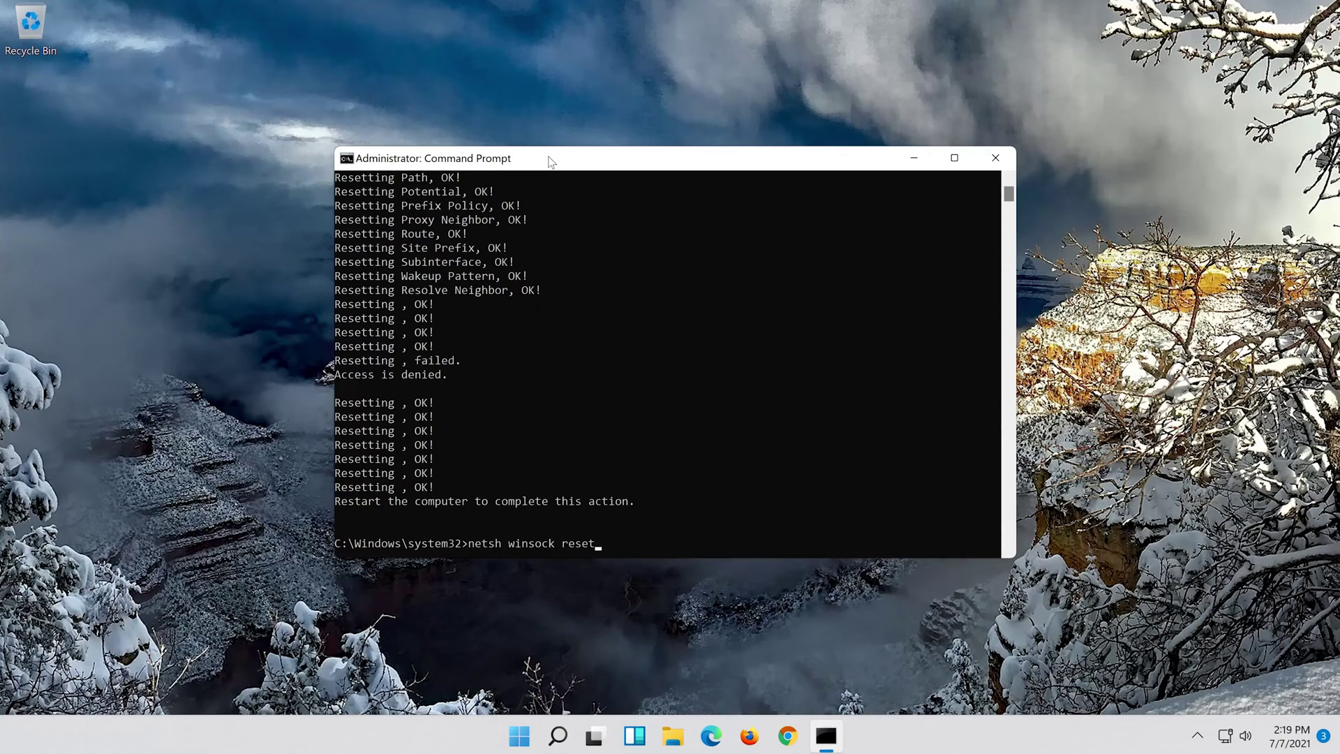
{"action": "key", "text": "Return"}
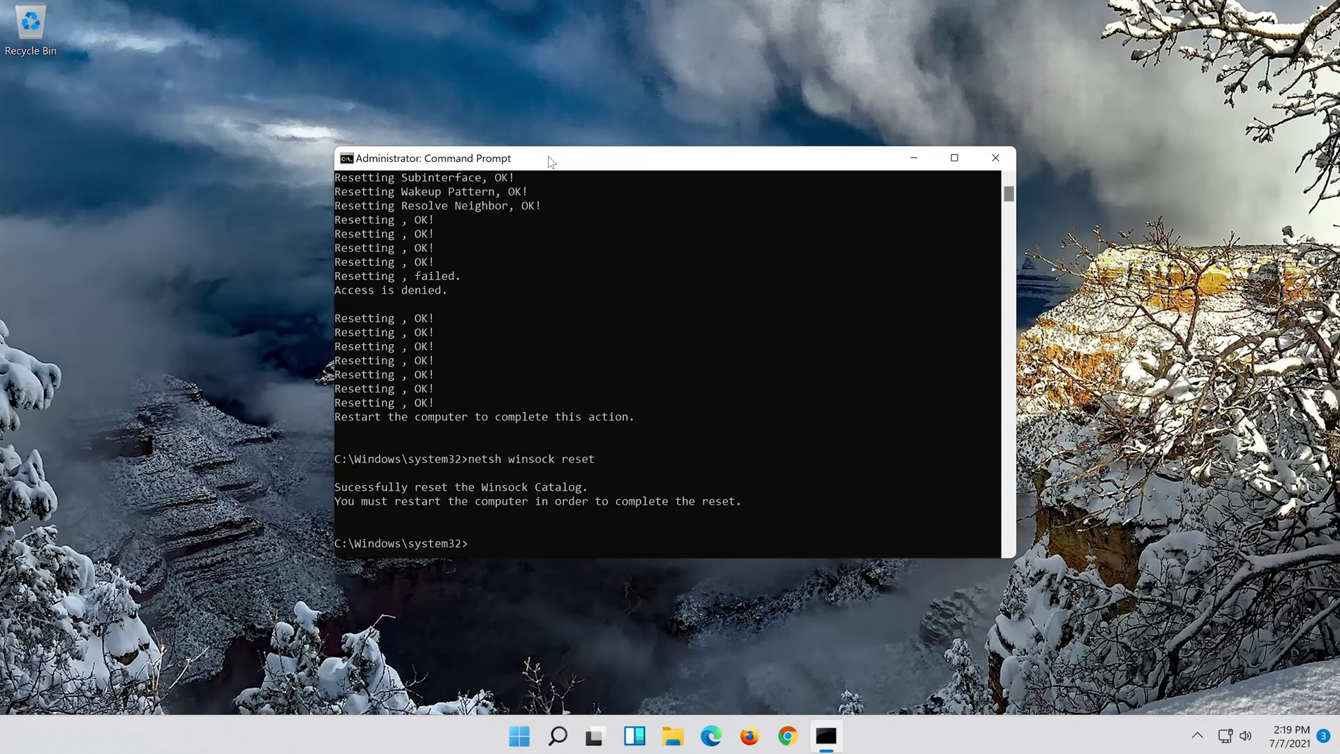
{"action": "type", "text": "ipconfig "}
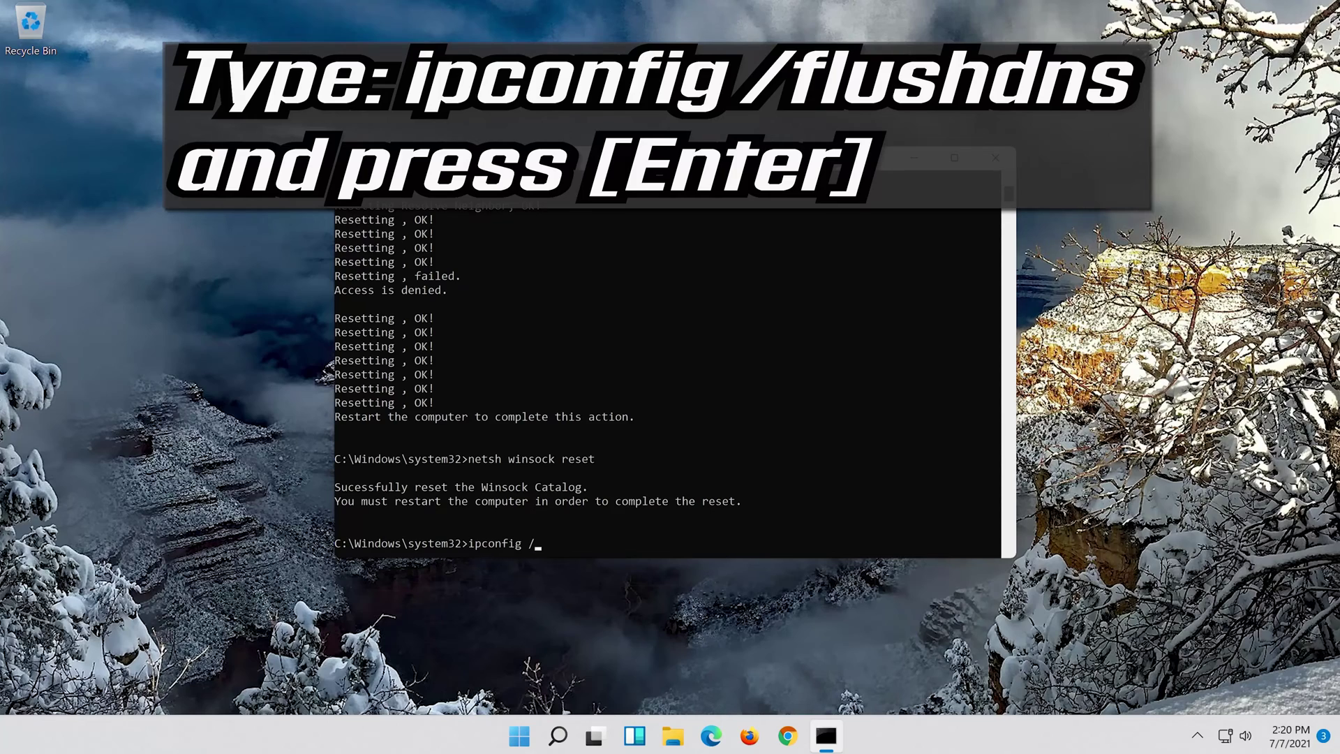
{"action": "type", "text": "/flushdns"}
{"action": "key", "text": "Return"}
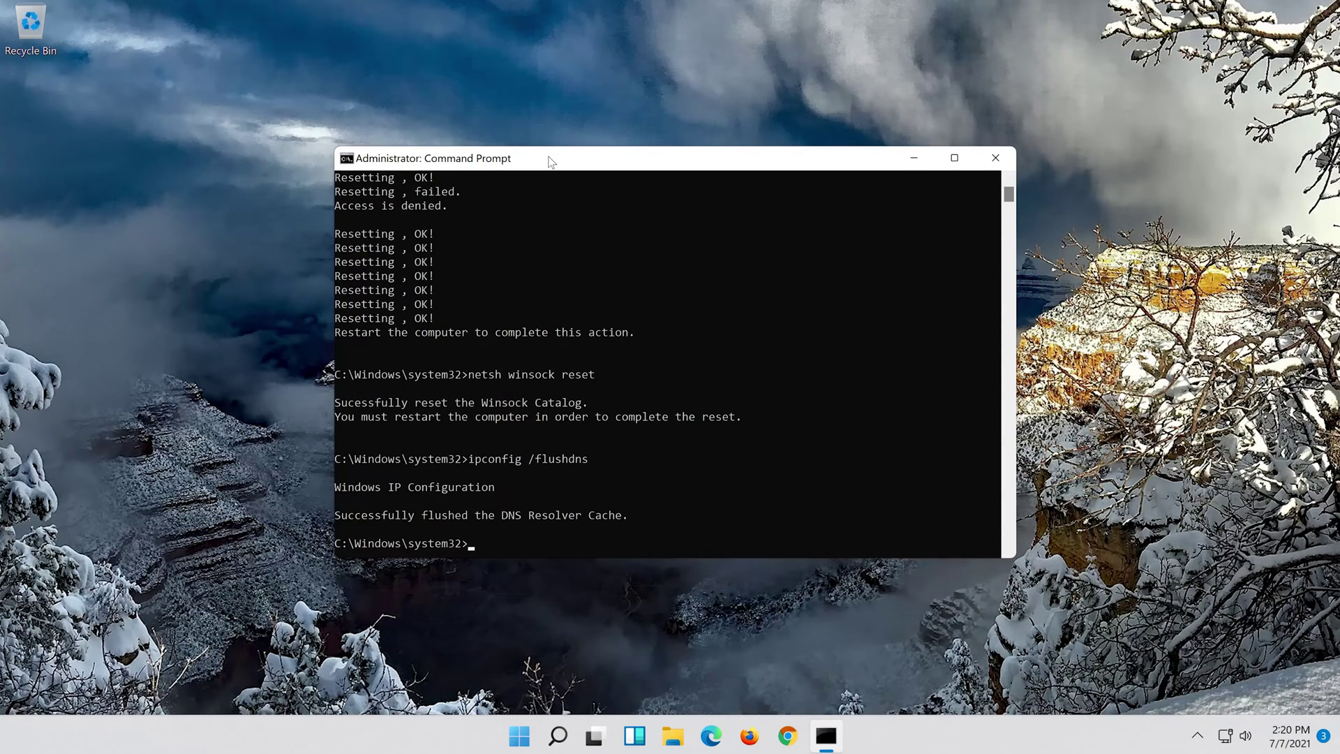
Close Command Prompt with the exit command, returning to the desktop.
{"action": "type", "text": "ex"}
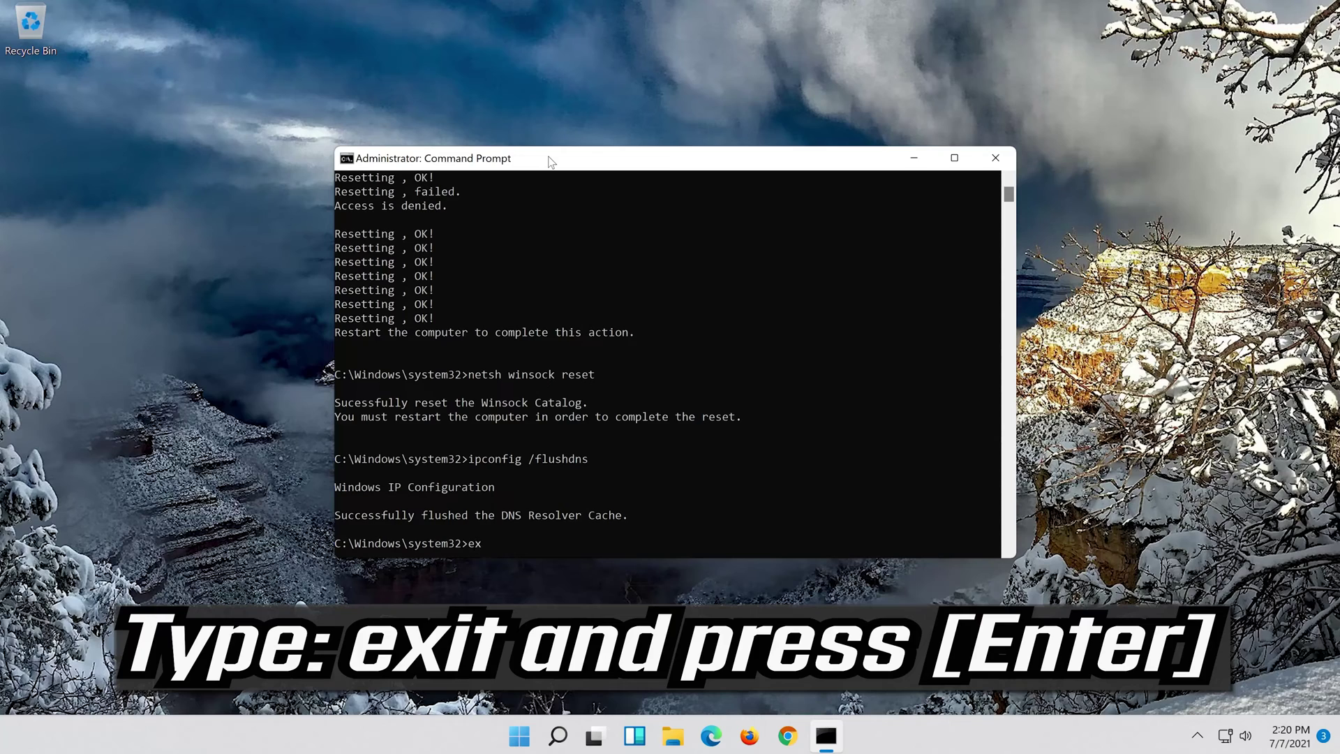
{"action": "type", "text": "it"}
{"action": "key", "text": "Return"}
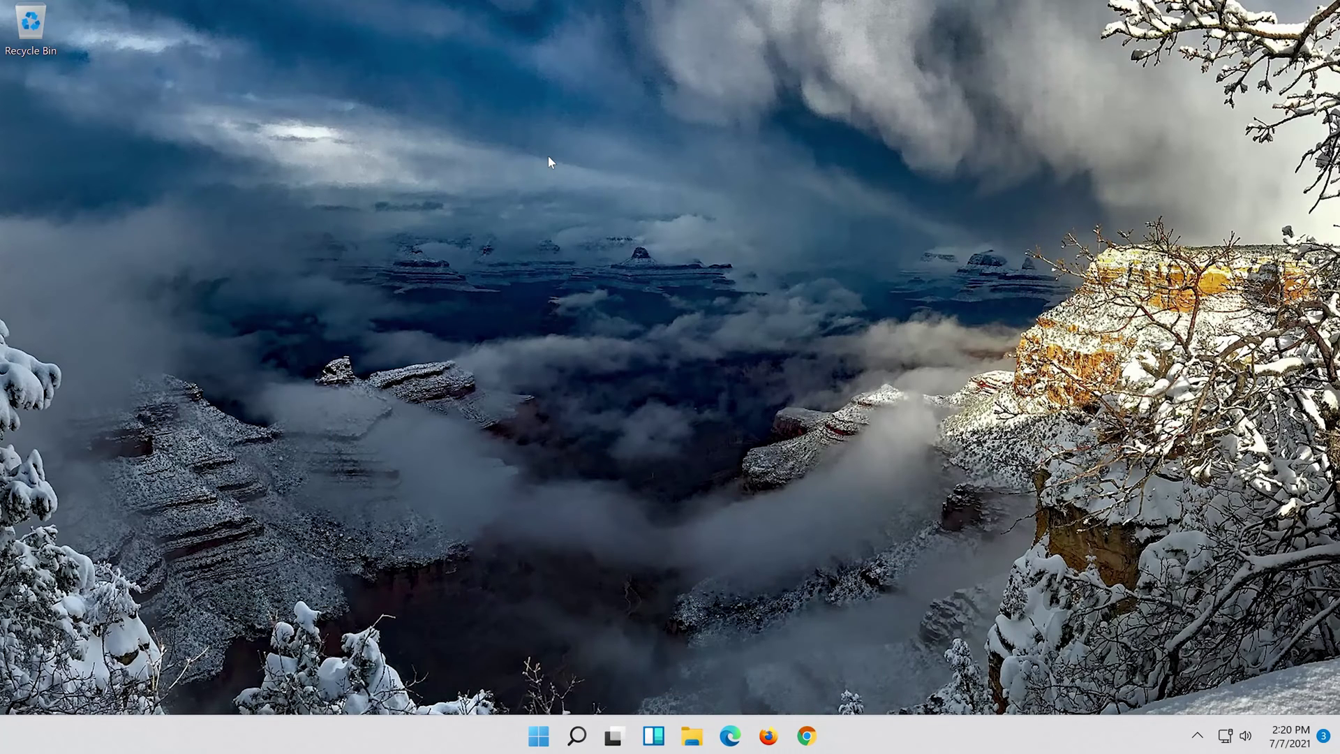